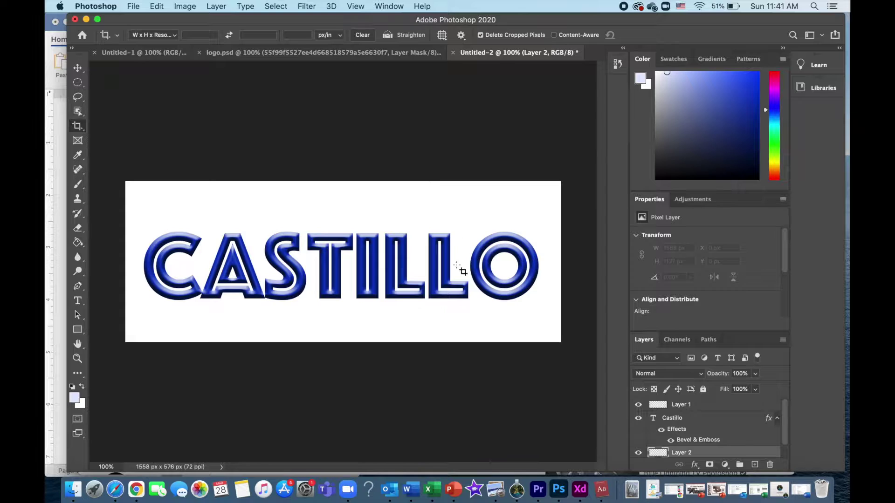
# - Add a Bevel & Emboss effect to Layer 2 with a smooth inner bevel
pyautogui.click(694, 465)
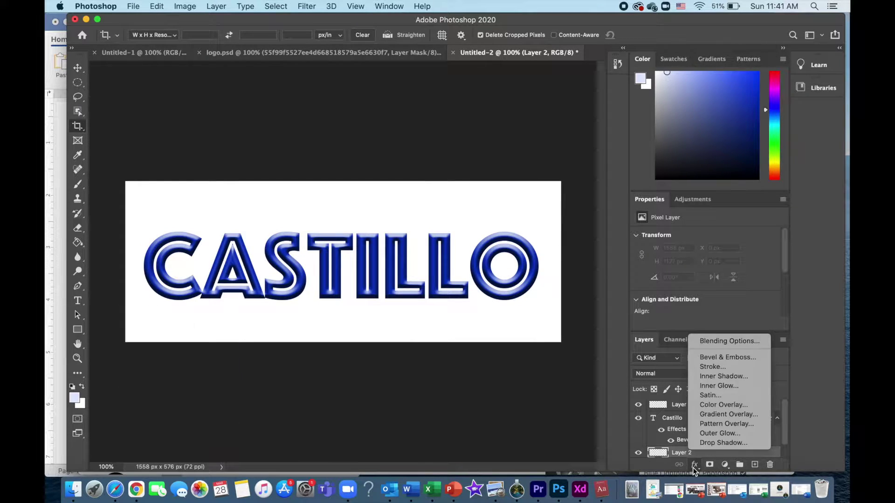
pyautogui.click(733, 361)
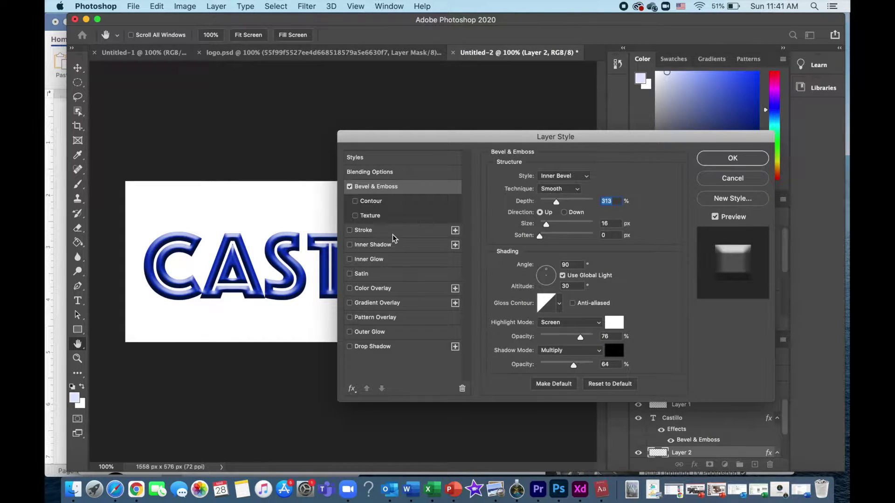
pyautogui.click(760, 159)
pyautogui.press('c')
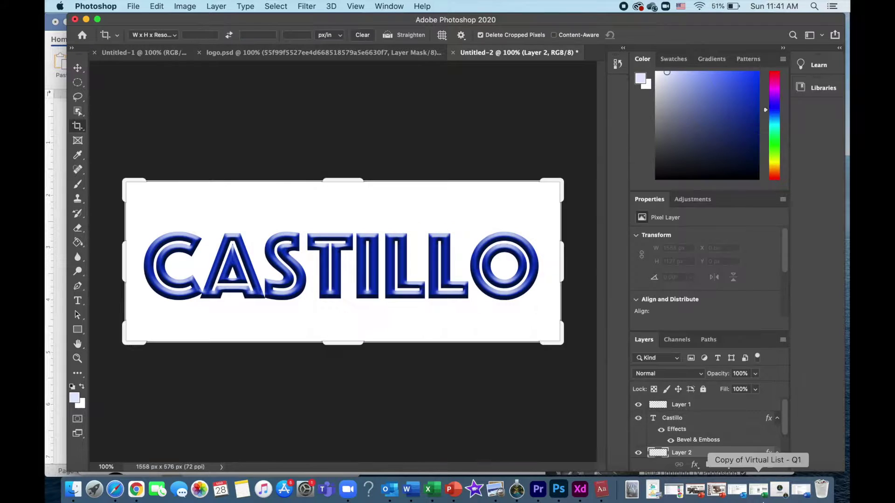
# - Set the foreground color to white (ffffff) and, above Layer 1, draw a rectangle about 123 × 442 px over the letter C
pyautogui.click(738, 407)
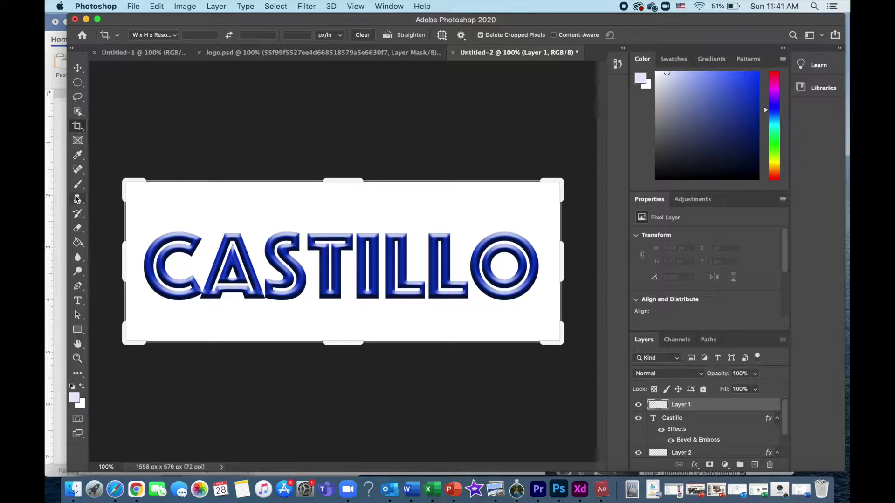
pyautogui.click(78, 334)
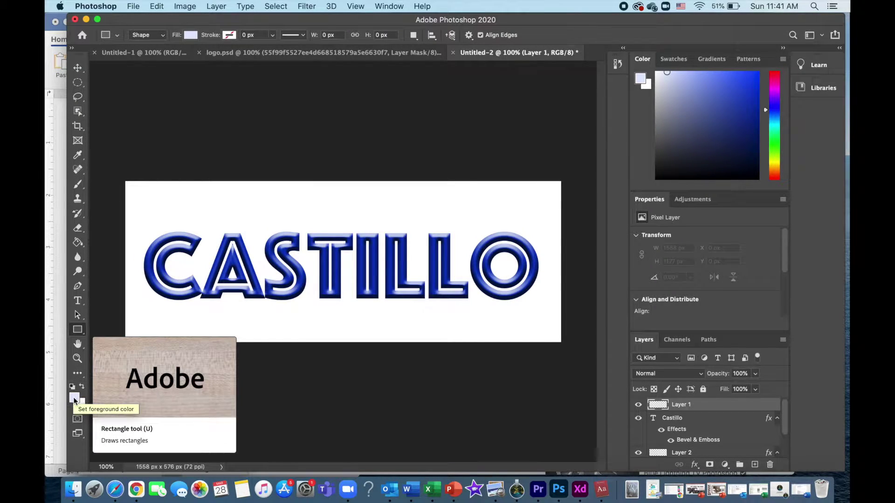
pyautogui.click(74, 397)
pyautogui.moveTo(313, 166); pyautogui.dragTo(300, 155)
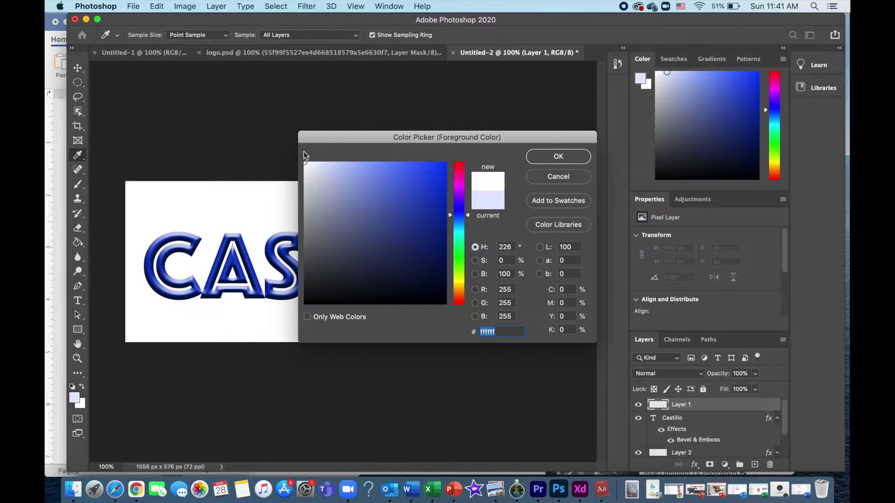
pyautogui.click(547, 158)
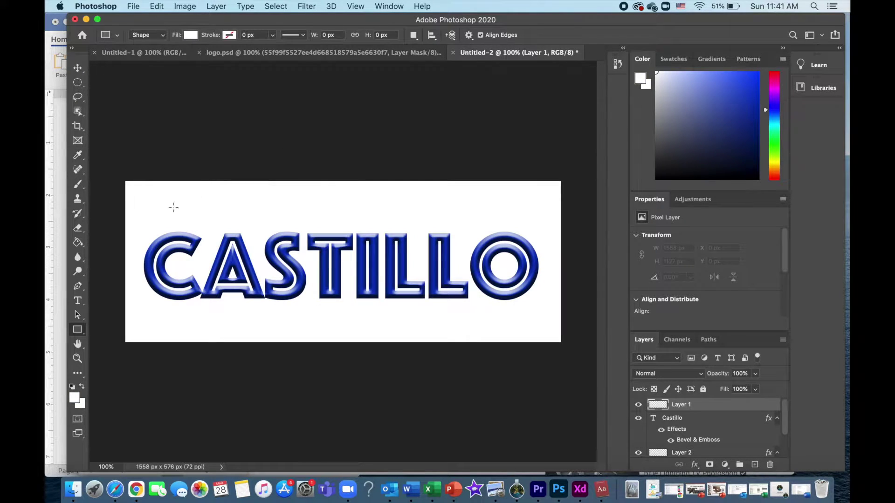
pyautogui.moveTo(154, 208); pyautogui.dragTo(189, 333)
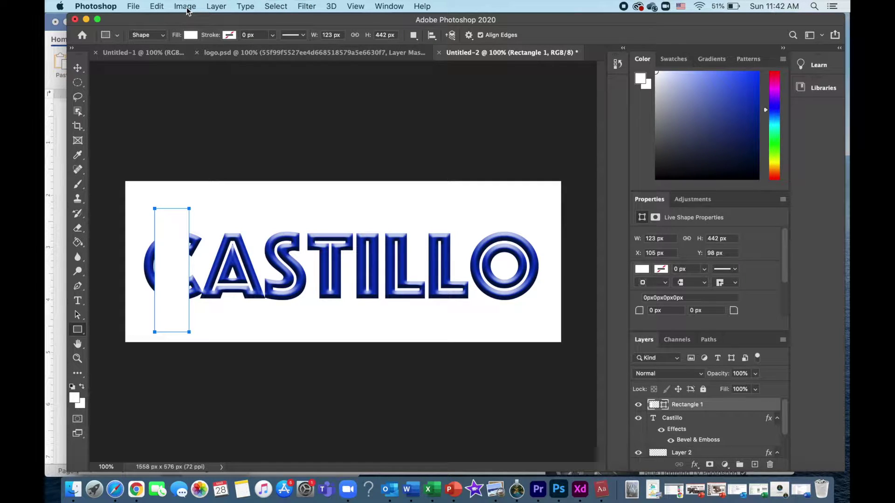
# - Rasterize the white rectangle and apply a Gaussian Blur with a radius of about 23.3 pixels
pyautogui.click(311, 6)
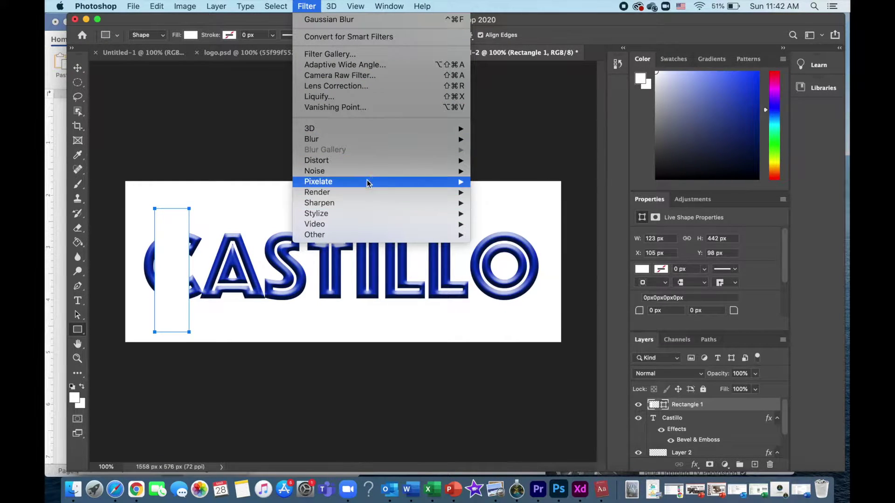
pyautogui.moveTo(367, 142)
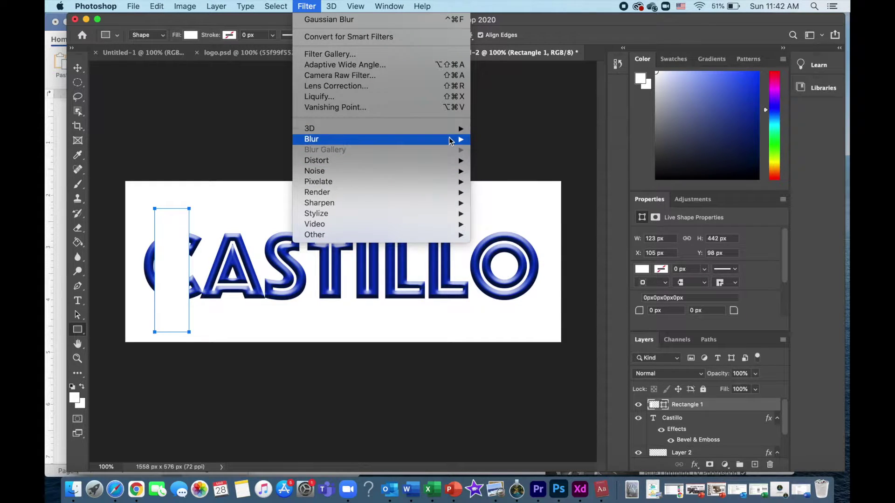
pyautogui.moveTo(450, 141)
pyautogui.click(509, 182)
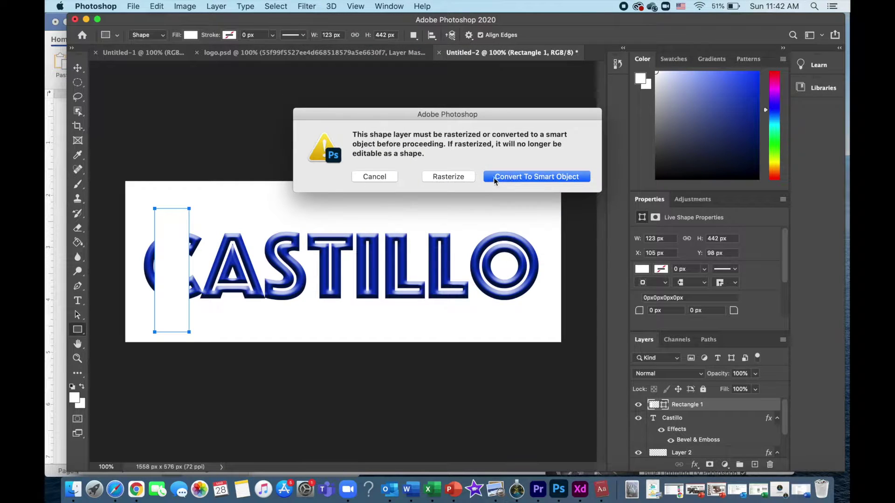
pyautogui.click(456, 176)
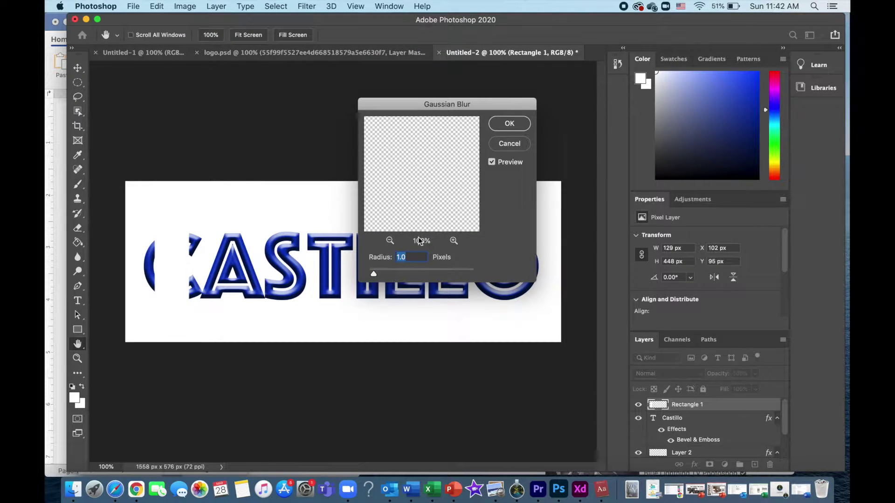
pyautogui.moveTo(376, 274); pyautogui.dragTo(420, 274)
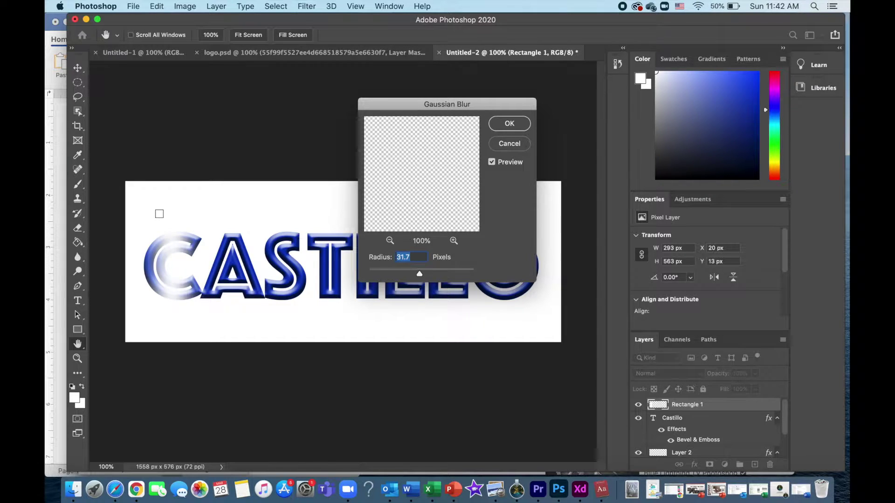
pyautogui.moveTo(420, 274); pyautogui.dragTo(417, 274)
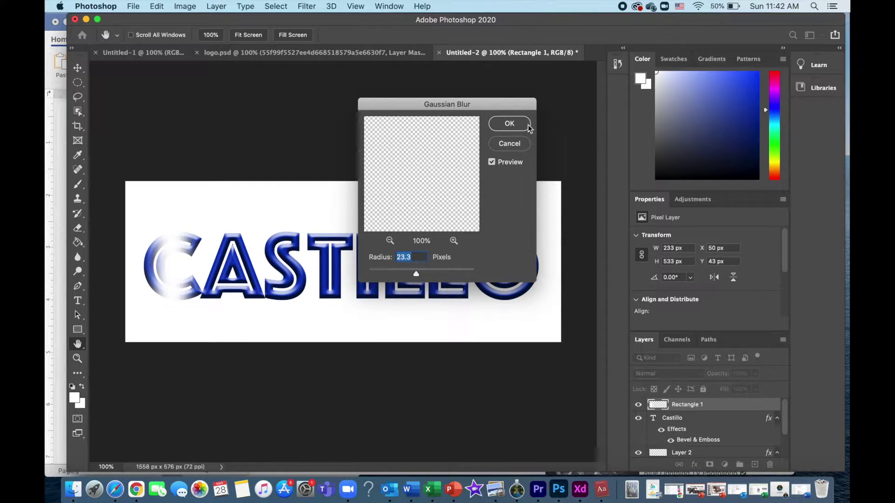
pyautogui.click(513, 125)
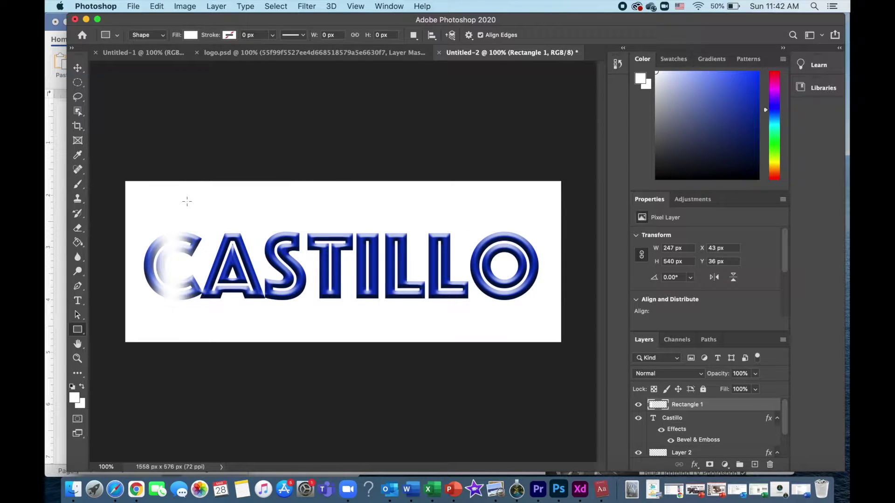
# - Skew the blurred rectangle horizontally to about -24° and move it over the outer edge of the letter C
pyautogui.press('super+t')
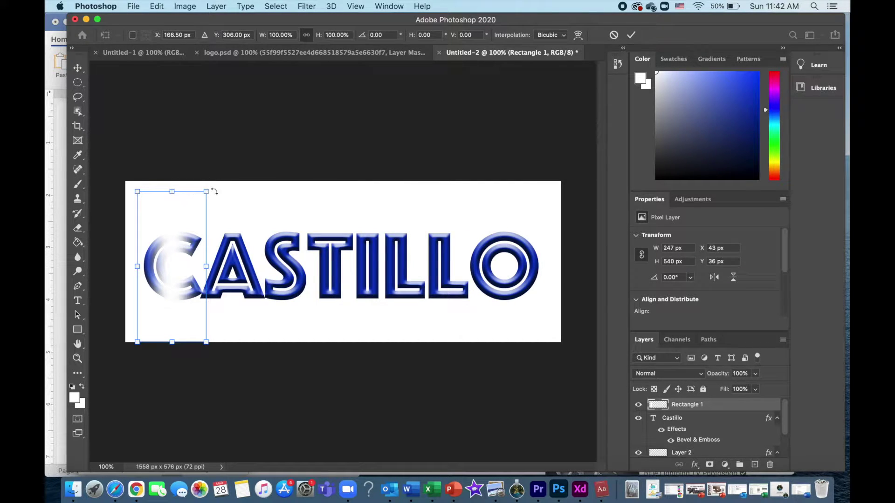
pyautogui.rightClick(193, 200)
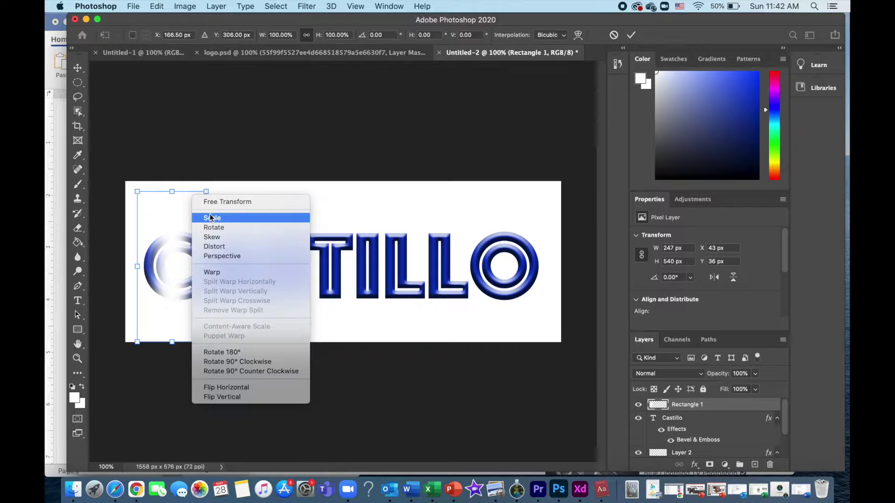
pyautogui.click(229, 237)
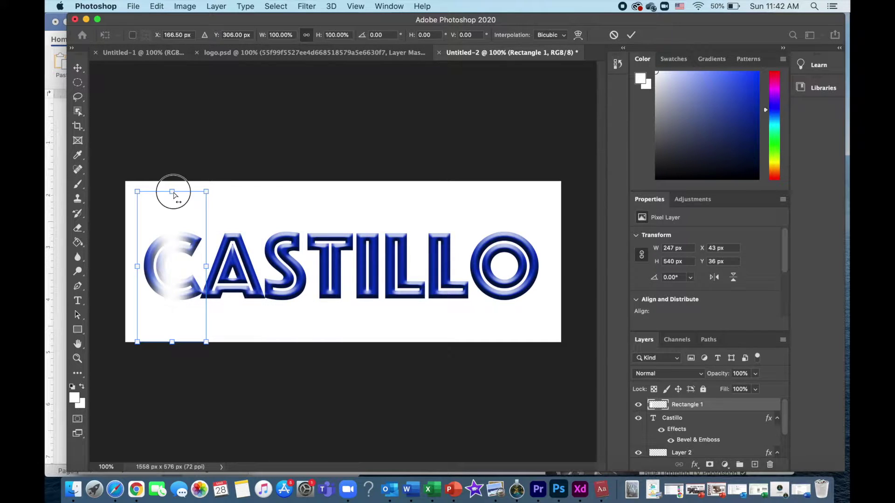
pyautogui.moveTo(172, 192); pyautogui.dragTo(220, 194)
pyautogui.moveTo(191, 241); pyautogui.dragTo(149, 246)
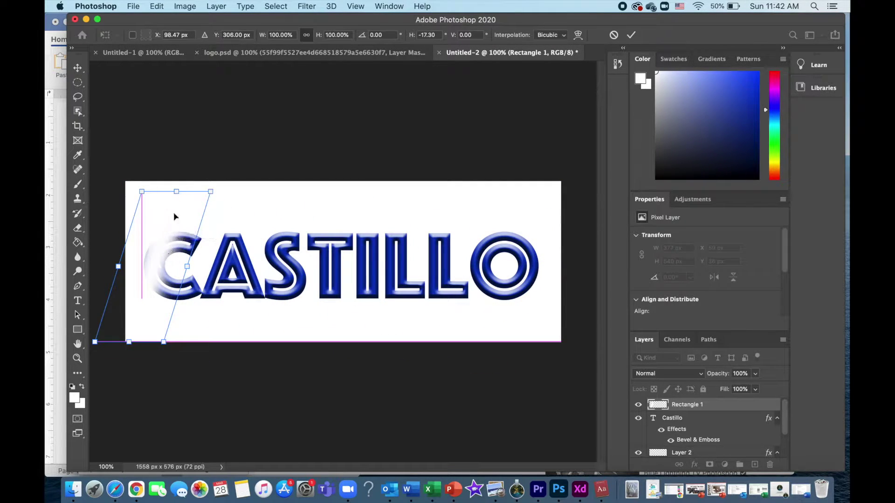
pyautogui.moveTo(176, 192); pyautogui.dragTo(196, 196)
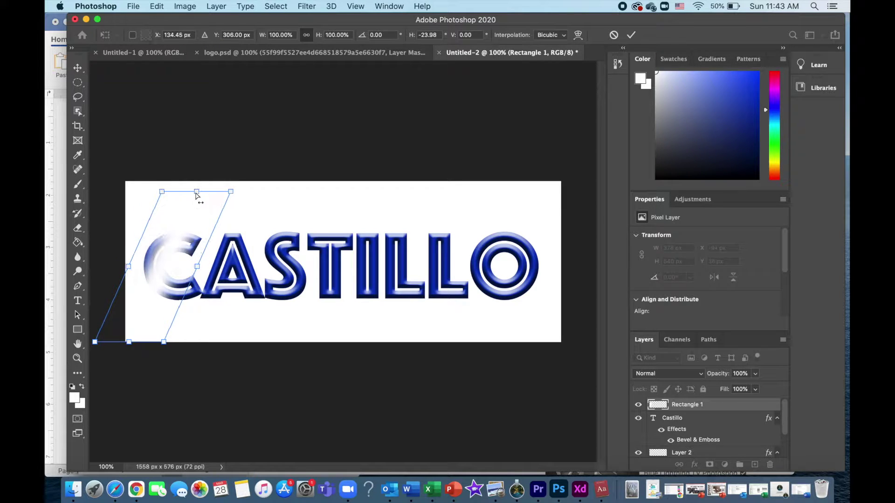
pyautogui.moveTo(186, 236); pyautogui.dragTo(167, 233)
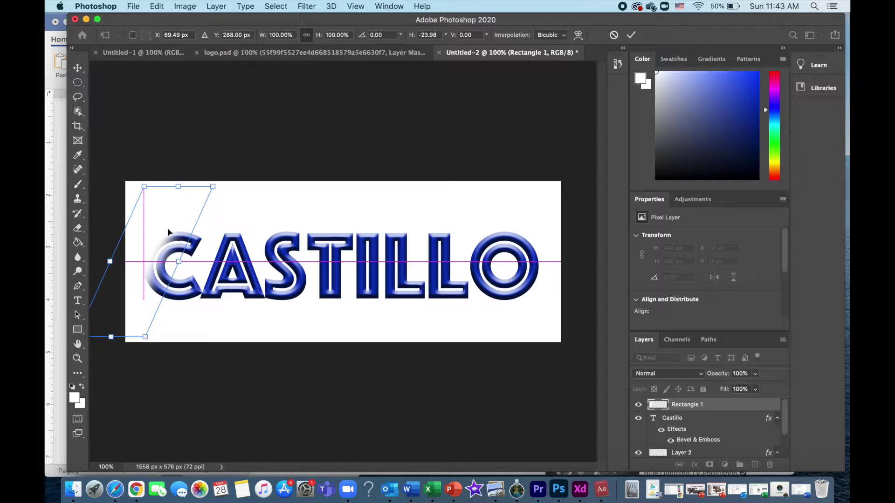
pyautogui.click(631, 35)
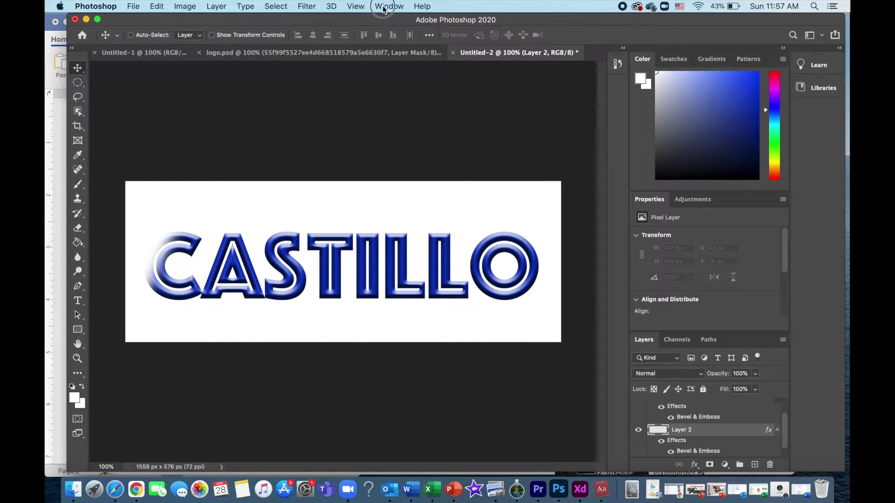
# - Create a timeline, convert it to a frame animation, and set the first frame's delay to 0 seconds
pyautogui.click(384, 7)
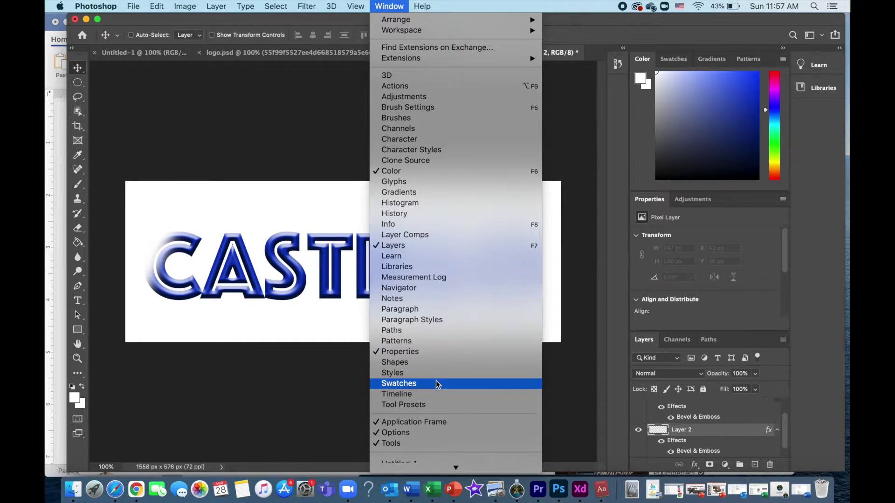
pyautogui.click(436, 395)
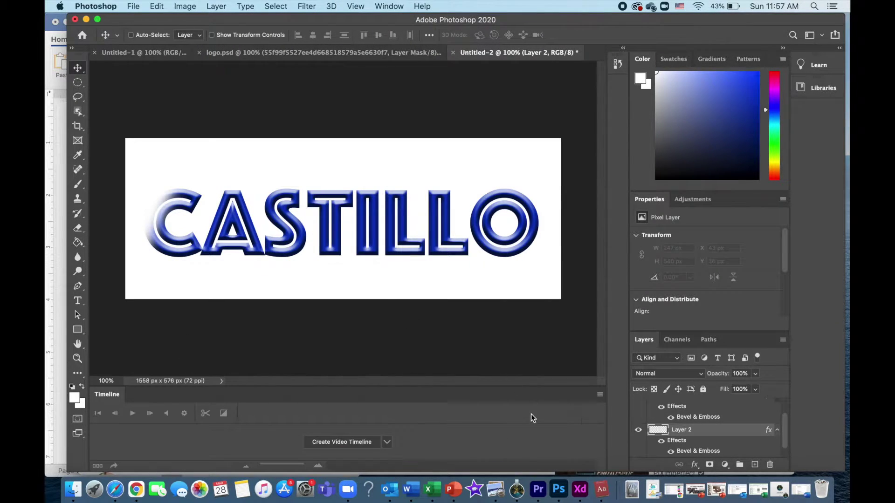
pyautogui.click(354, 443)
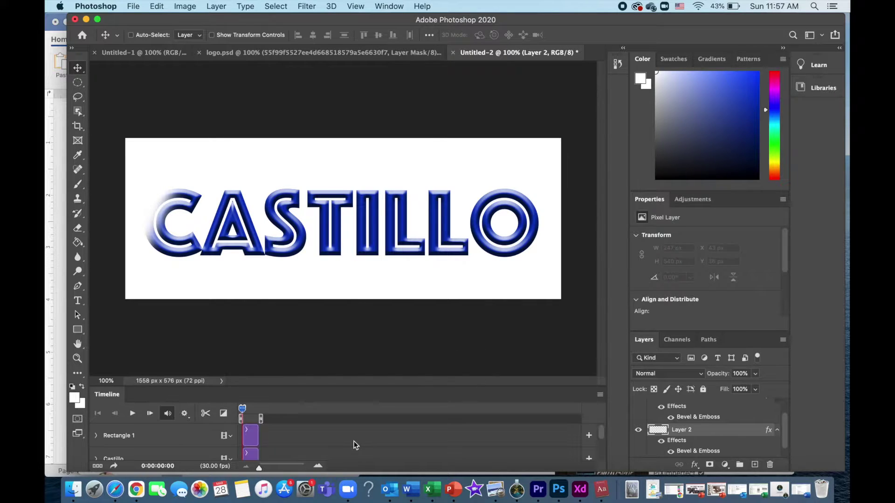
pyautogui.click(98, 467)
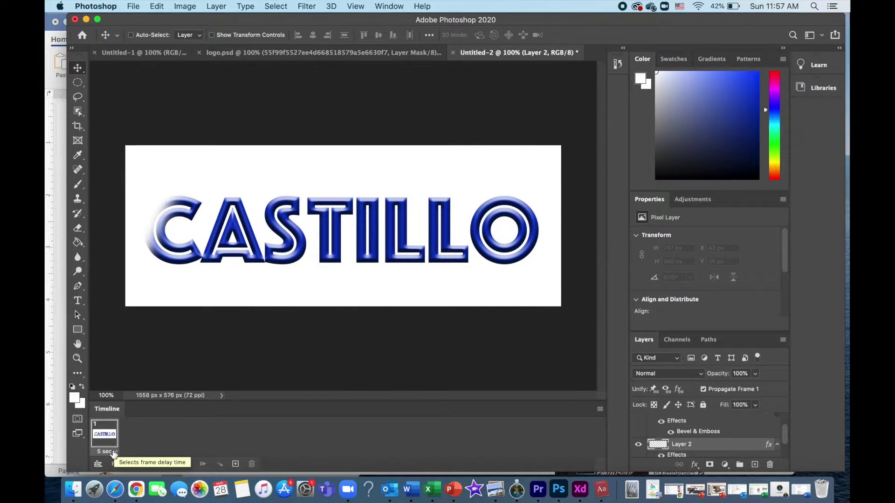
pyautogui.click(107, 451)
pyautogui.click(120, 362)
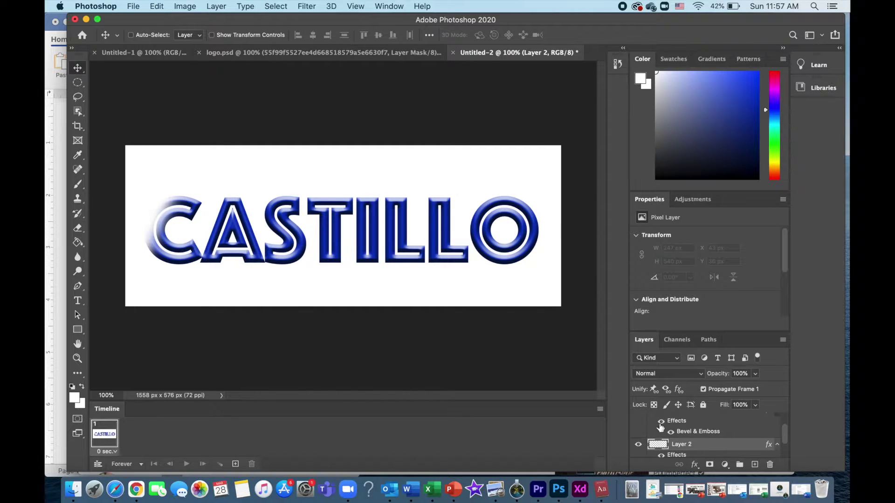
# - Transform the Rectangle 1 layer to about 82.7% scale and -9.3° rotation, and move it off the text before the letter C
pyautogui.scroll(2, 696, 421)
pyautogui.click(693, 420)
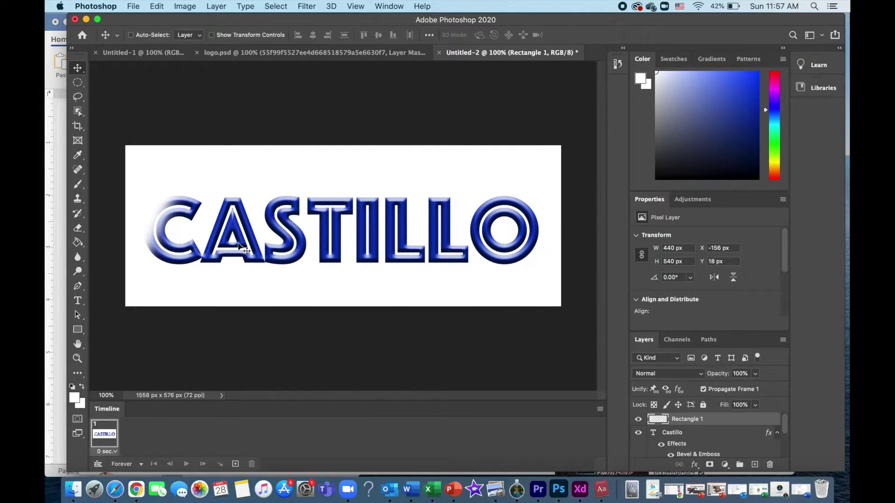
pyautogui.moveTo(154, 211); pyautogui.dragTo(160, 231)
pyautogui.hotkey('ctrl', 't')
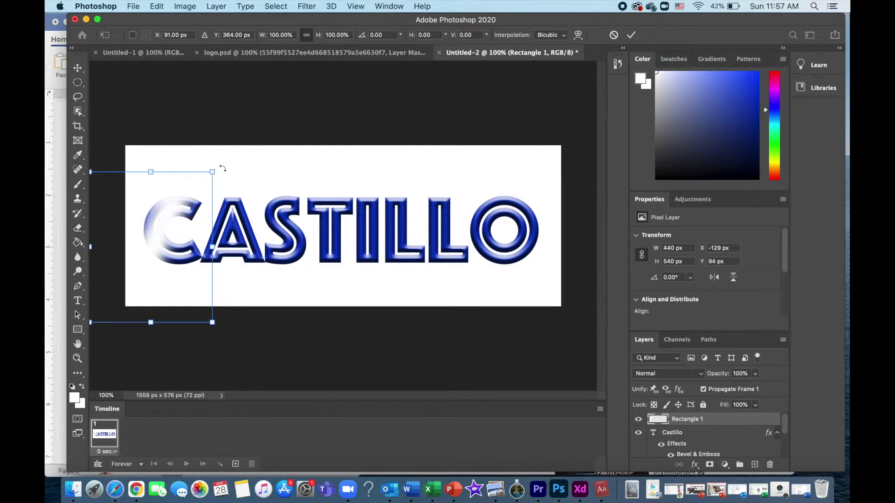
pyautogui.moveTo(222, 168); pyautogui.dragTo(206, 156)
pyautogui.moveTo(212, 233); pyautogui.dragTo(139, 226)
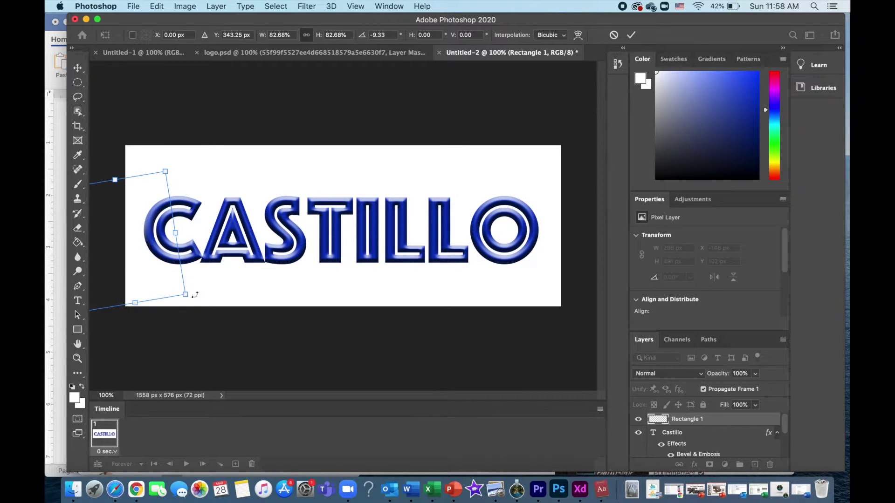
pyautogui.click(631, 35)
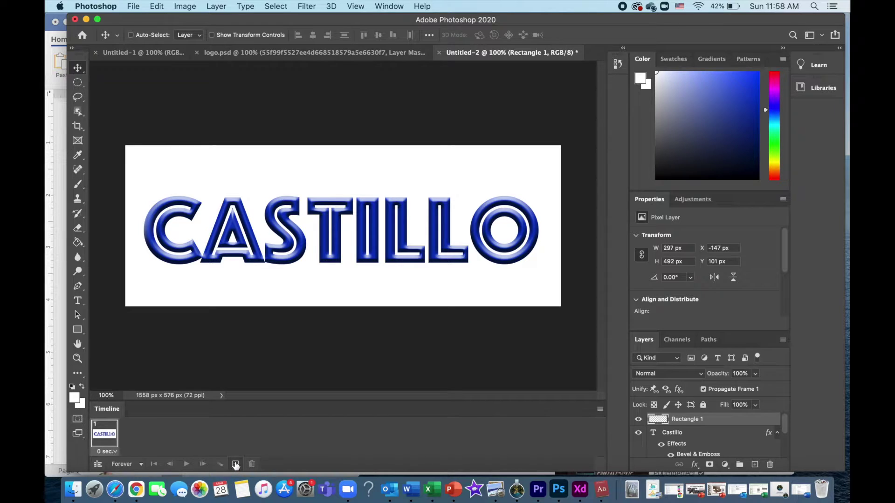
# - Duplicate the first animation frame and, in the second frame, move the blurred rectangle across the text past the letter O
pyautogui.click(235, 463)
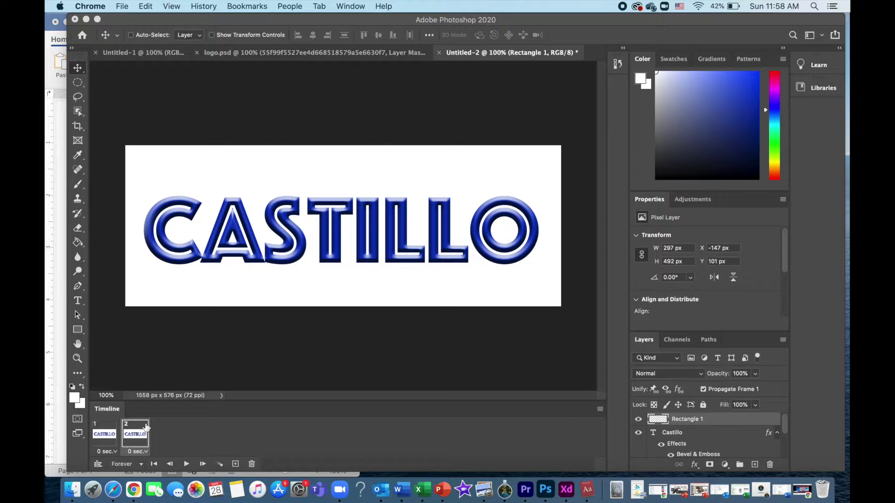
pyautogui.click(135, 230)
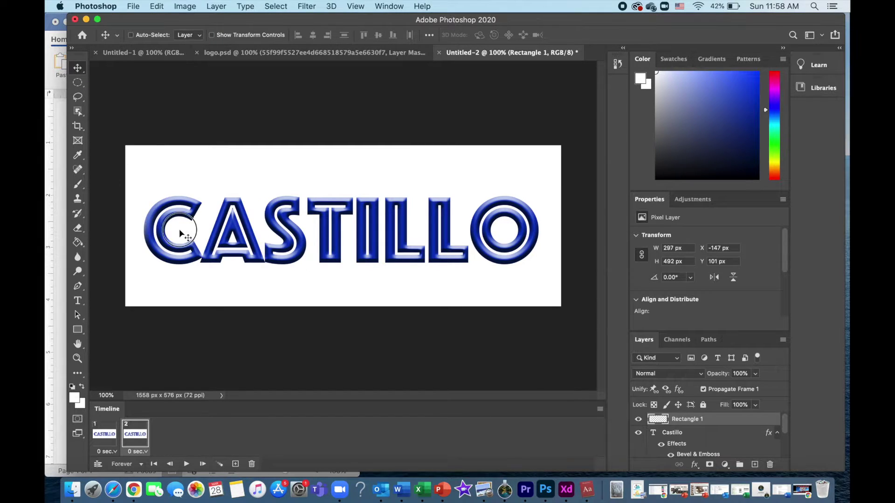
pyautogui.press('b')
pyautogui.moveTo(139, 201)
pyautogui.mouseDown()
pyautogui.moveTo(269, 224)
pyautogui.moveTo(373, 218)
pyautogui.moveTo(501, 231)
pyautogui.moveTo(569, 247)
pyautogui.mouseUp()
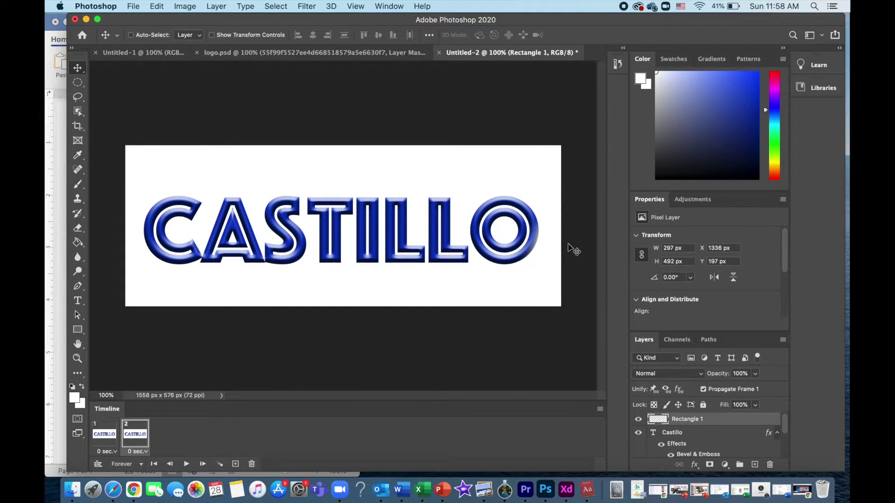
# - Try tweening the second frame with the previous frame using 13 added frames, preview the playback, and undo the tween
pyautogui.click(220, 464)
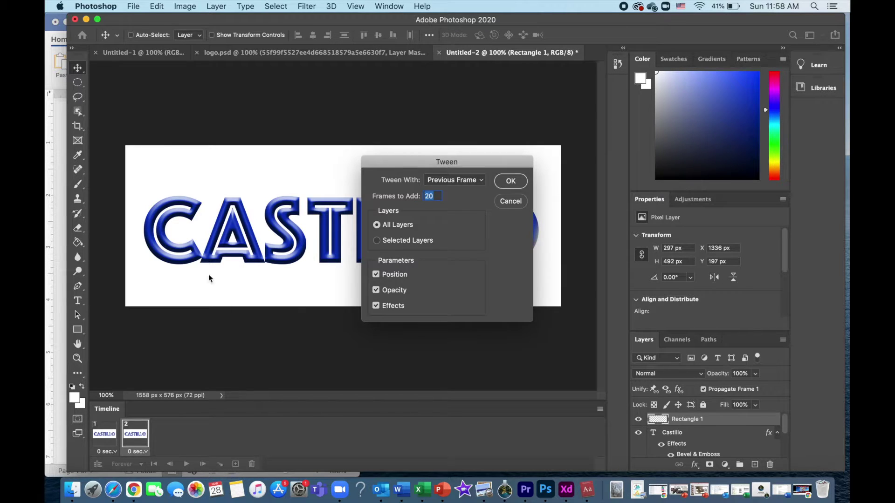
pyautogui.click(460, 180)
pyautogui.click(460, 181)
pyautogui.doubleClick(432, 199)
pyautogui.write('13')
pyautogui.click(512, 182)
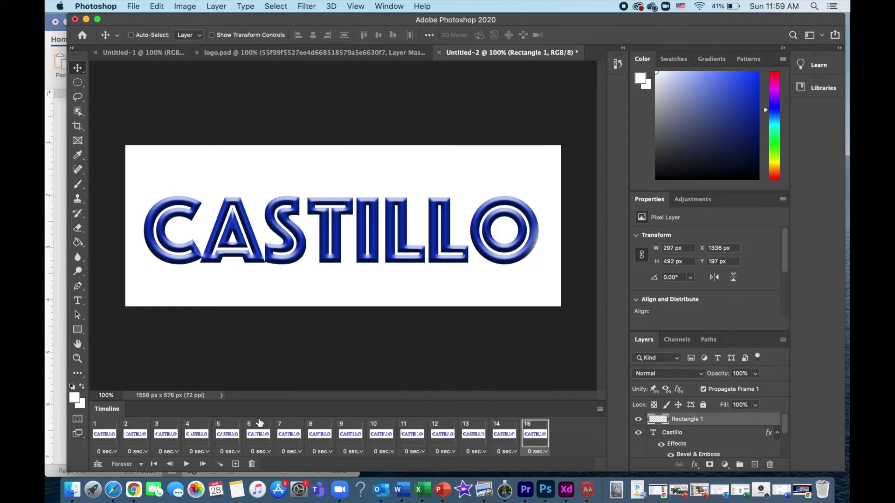
pyautogui.click(187, 464)
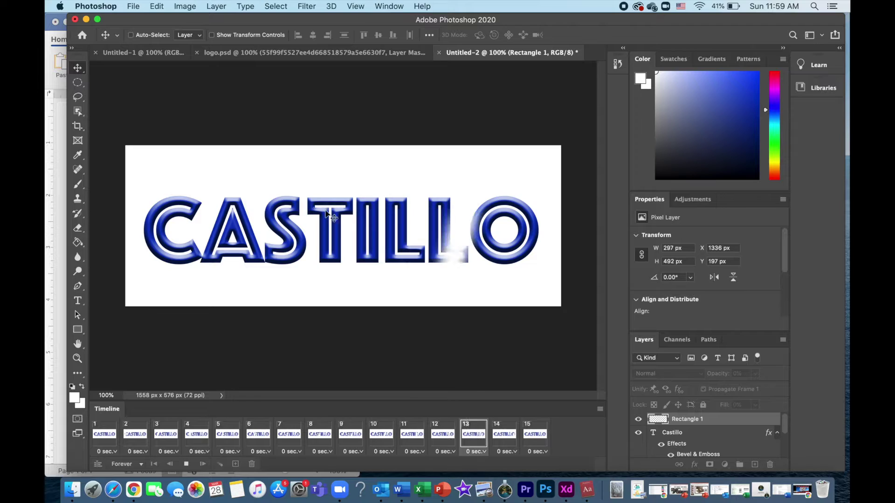
pyautogui.click(186, 464)
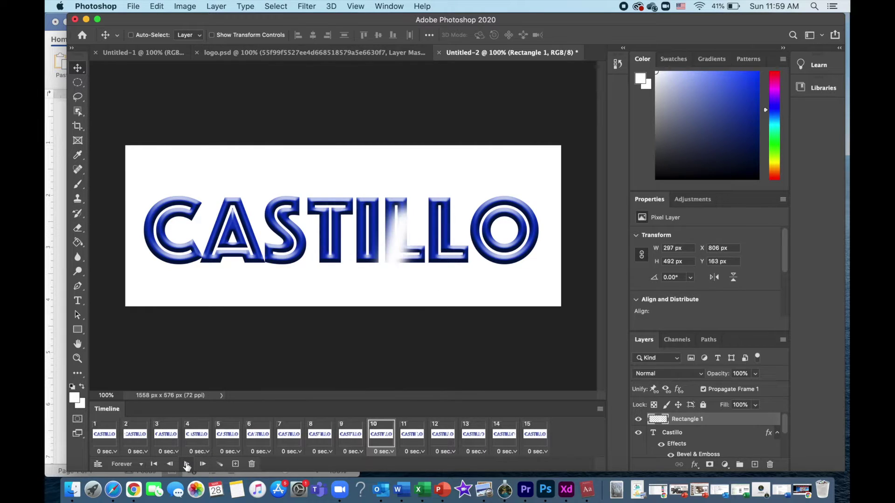
pyautogui.press('super+z')
pyautogui.press('super+z')
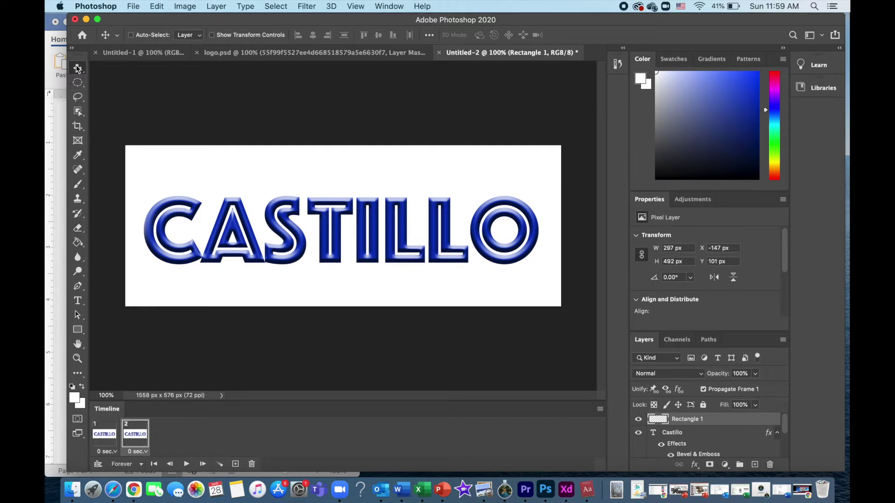
# - Move the blurred rectangle past the letter O in the second frame and raise it to about Y 57 px in the first frame
pyautogui.moveTo(544, 240); pyautogui.dragTo(571, 240)
pyautogui.moveTo(233, 233); pyautogui.dragTo(546, 222)
pyautogui.click(104, 434)
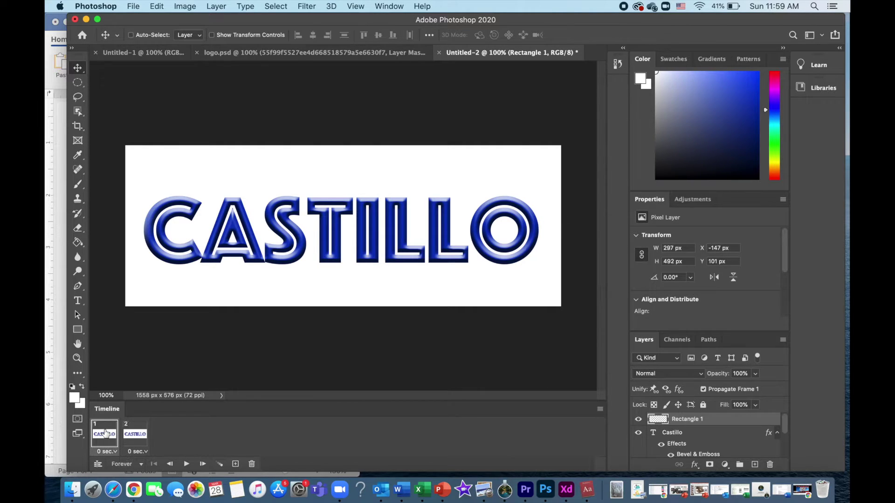
pyautogui.moveTo(137, 220)
pyautogui.mouseDown()
pyautogui.moveTo(147, 205)
pyautogui.moveTo(137, 212)
pyautogui.mouseUp()
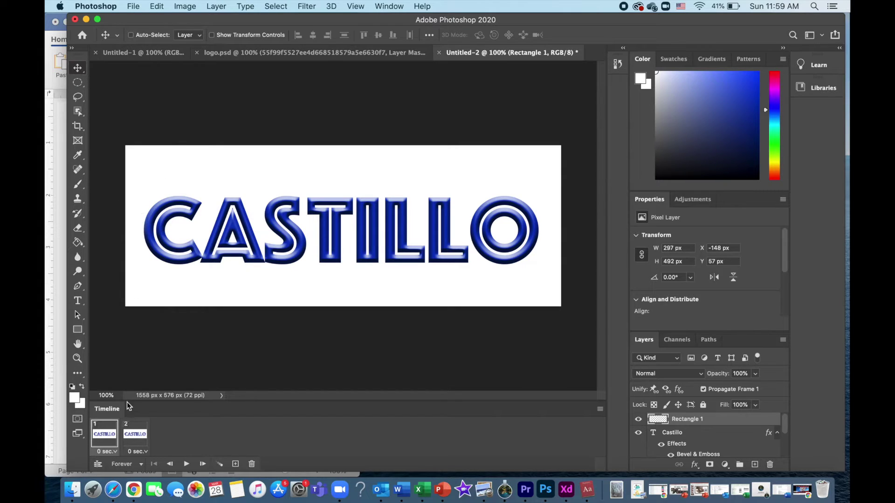
pyautogui.click(135, 436)
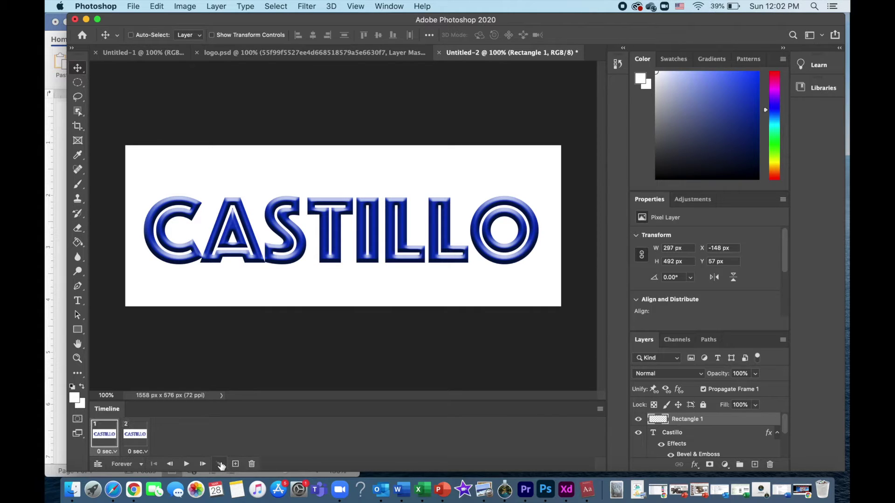
# - Tween the first frame with the next frame, adding 17 frames across all layers
pyautogui.click(219, 464)
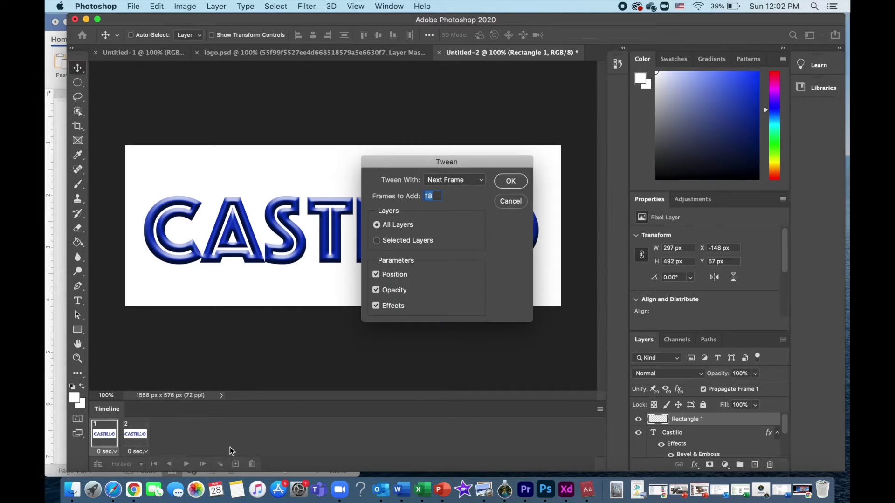
pyautogui.moveTo(435, 195); pyautogui.dragTo(429, 195)
pyautogui.write('17')
pyautogui.click(513, 182)
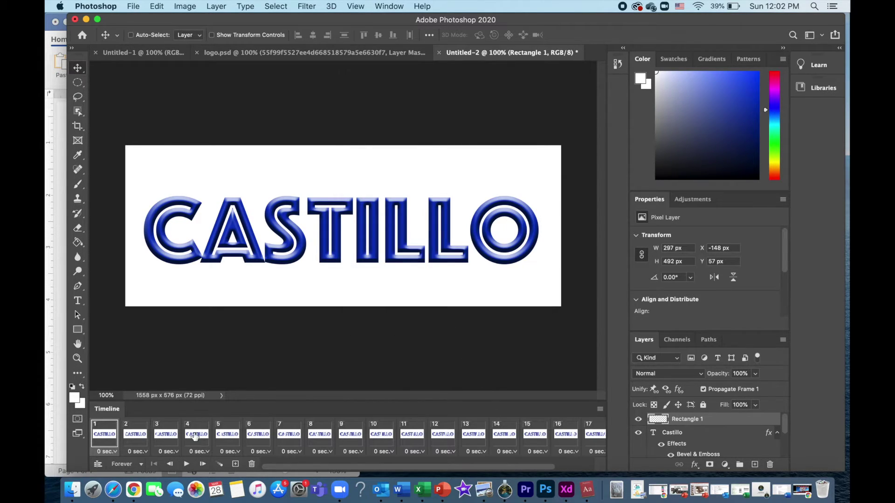
# - Select all the animation frames and clip the Rectangle 1 layer to the text layer with a clipping mask
pyautogui.hscroll(3, 182, 438)
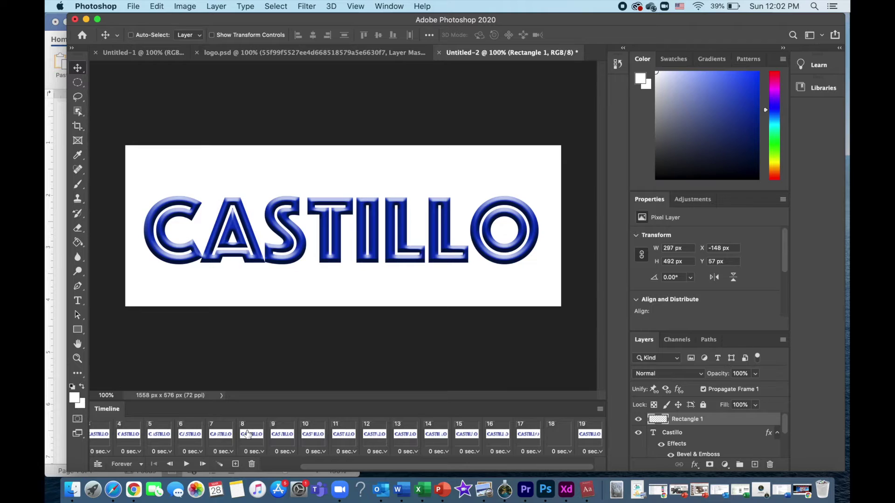
pyautogui.keyDown('shift'); pyautogui.click(589, 436); pyautogui.keyUp('shift')
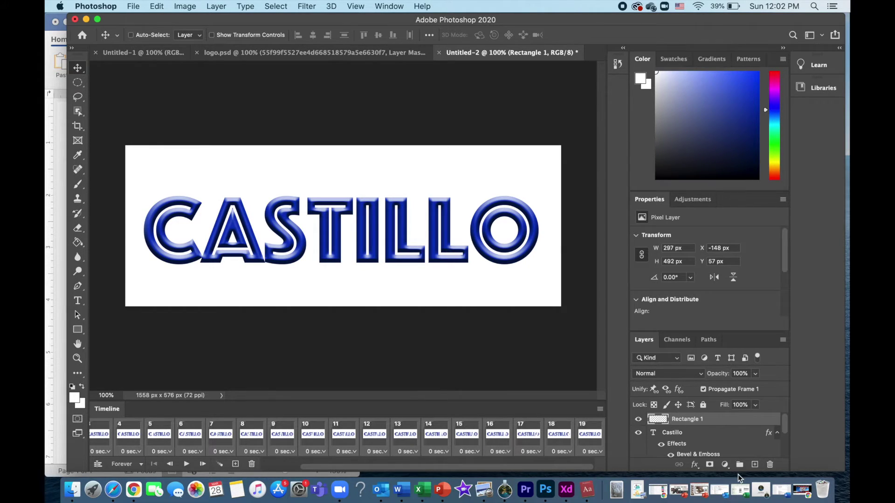
pyautogui.rightClick(650, 422)
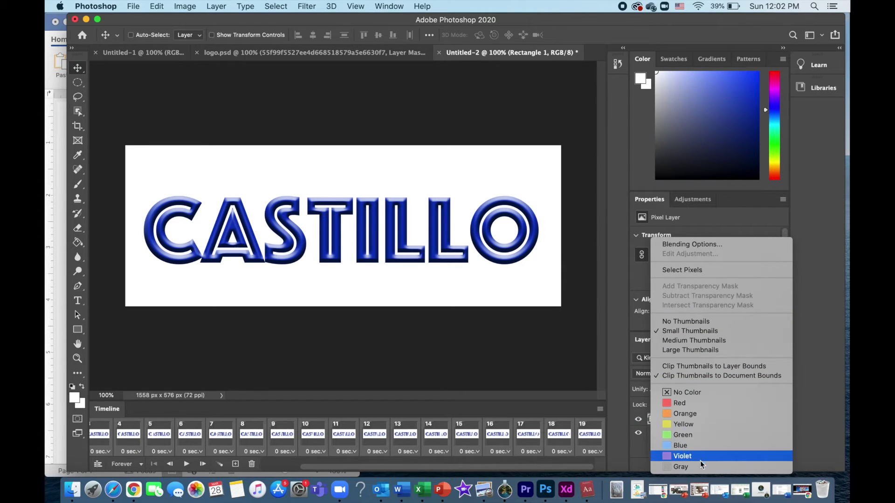
pyautogui.click(616, 457)
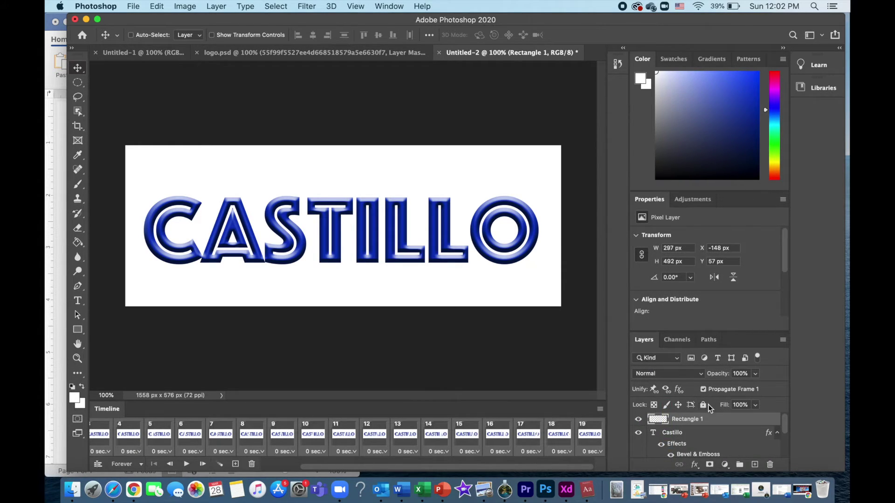
pyautogui.rightClick(709, 419)
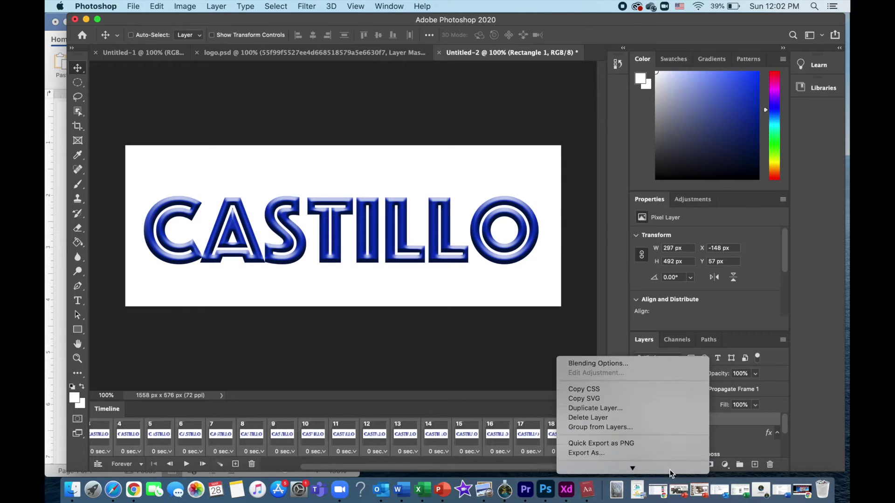
pyautogui.click(658, 412)
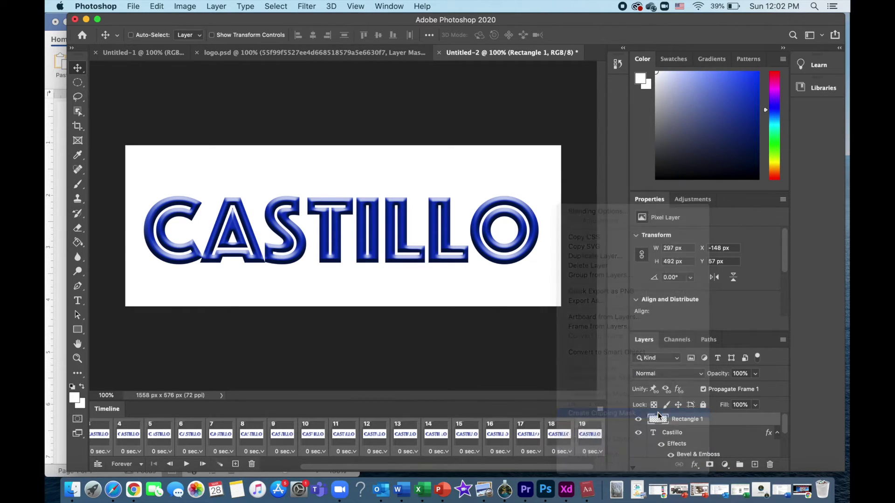
# - Preview the clipped shine animation with looping set to Forever and to Once
pyautogui.click(186, 465)
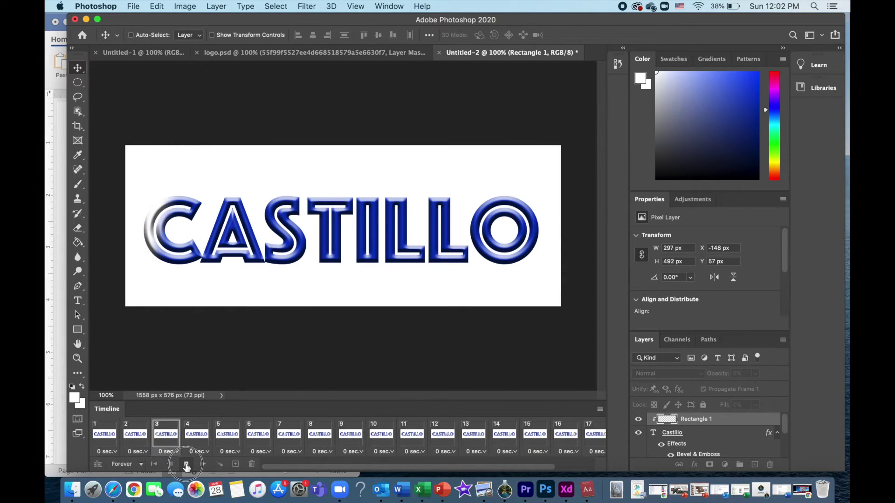
pyautogui.click(185, 464)
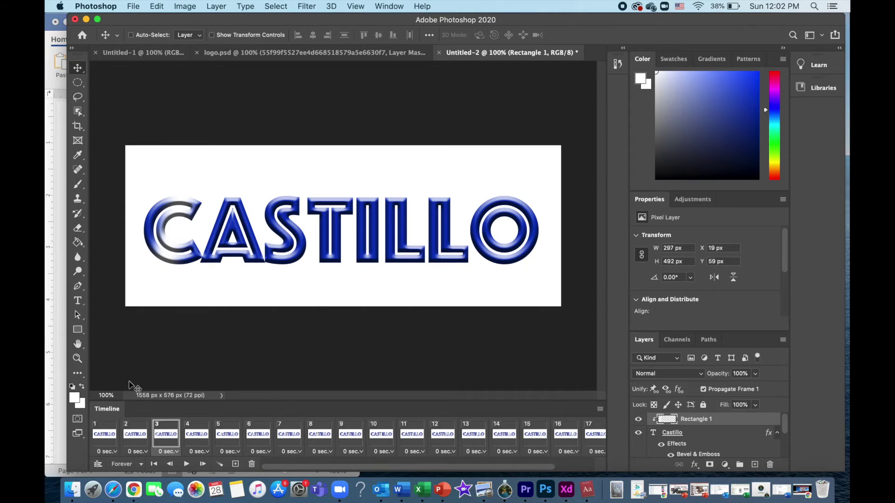
pyautogui.click(124, 443)
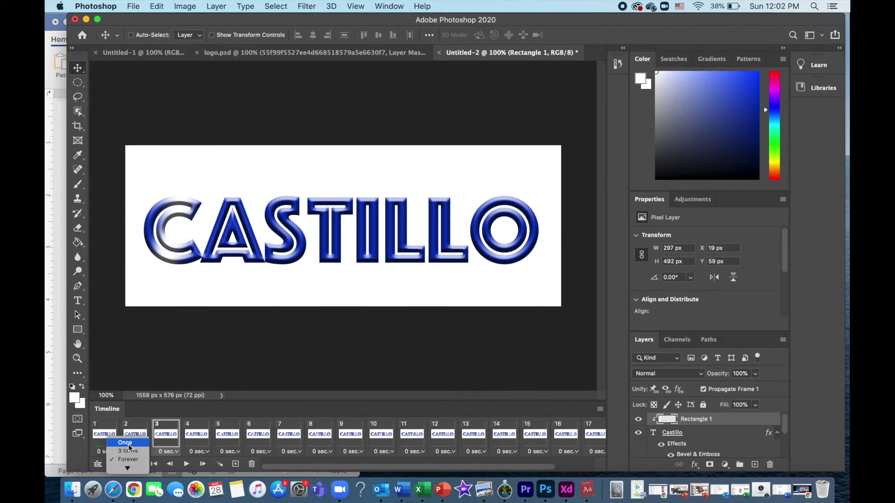
pyautogui.click(186, 464)
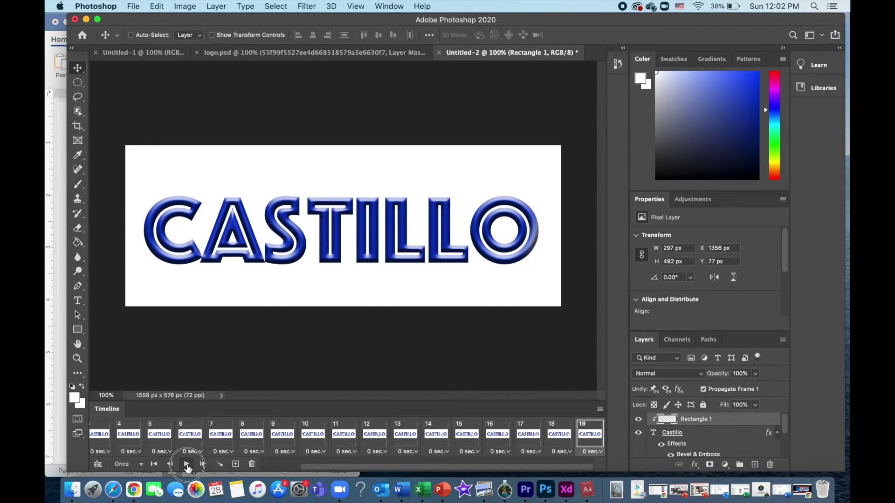
pyautogui.click(186, 465)
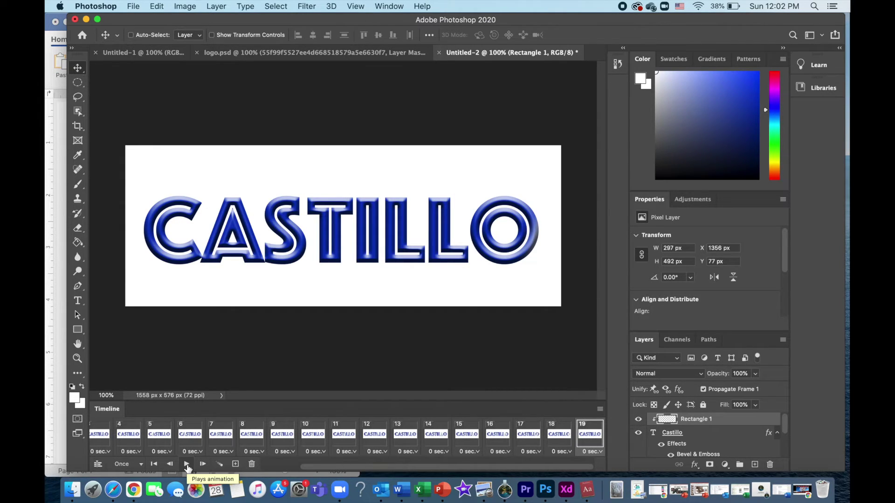
pyautogui.click(186, 464)
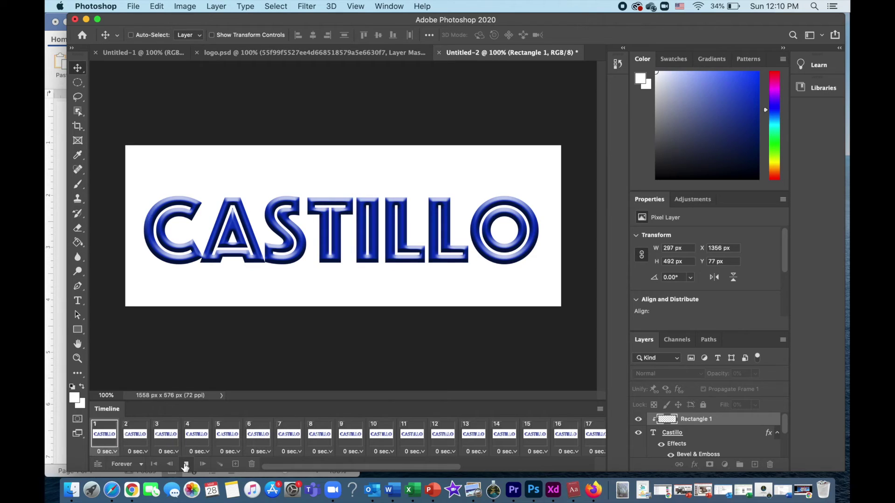
pyautogui.click(186, 465)
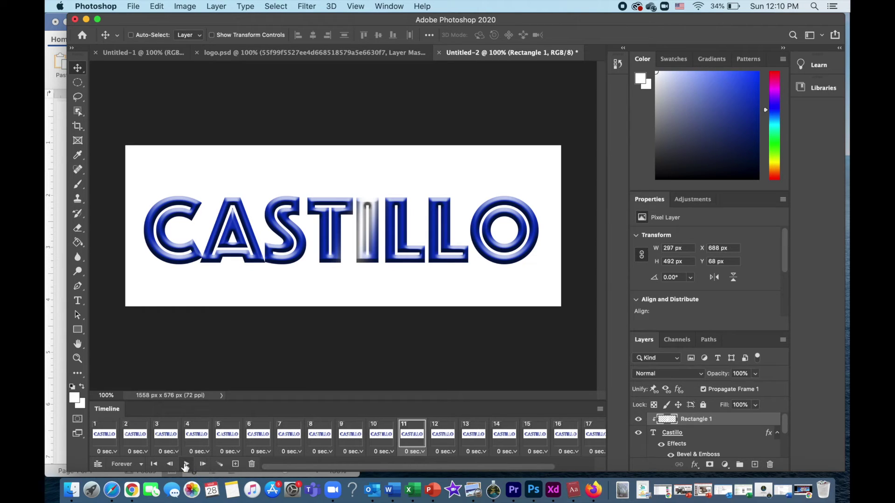
# - Convert the frame animation to a video timeline and preview its playback
pyautogui.click(98, 465)
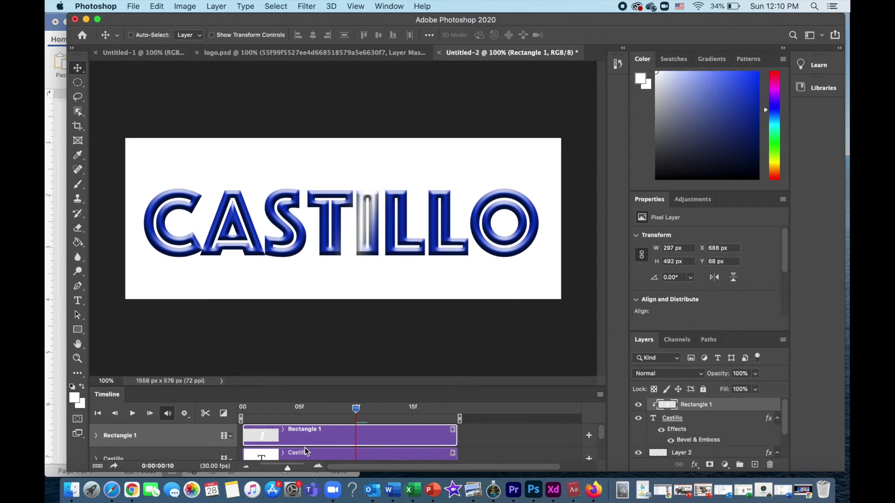
pyautogui.moveTo(287, 468)
pyautogui.mouseDown()
pyautogui.moveTo(268, 470)
pyautogui.moveTo(276, 470)
pyautogui.mouseUp()
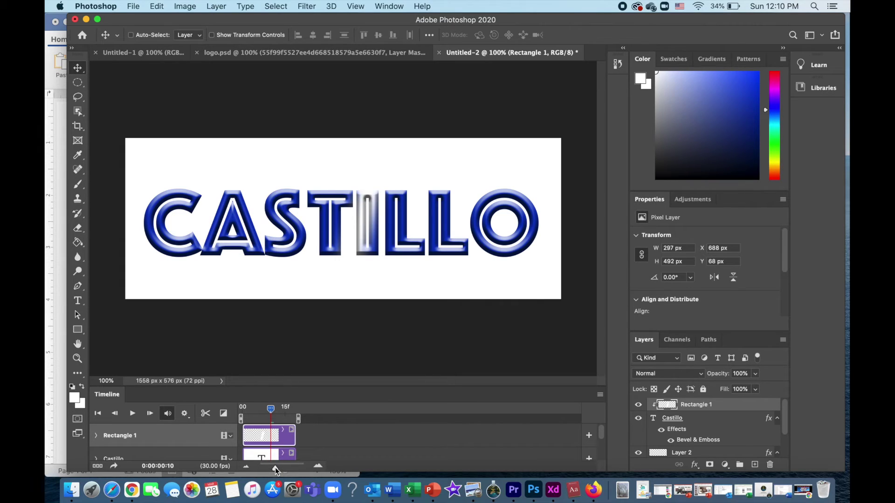
pyautogui.moveTo(274, 467); pyautogui.dragTo(276, 468)
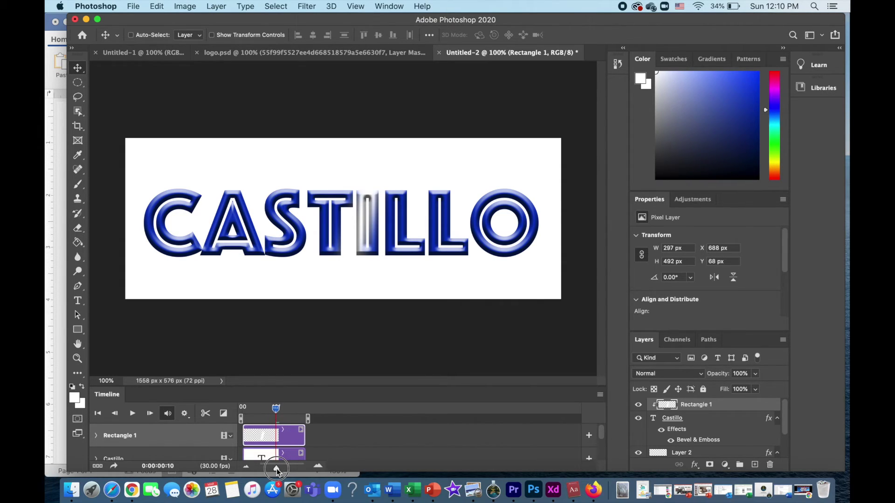
pyautogui.click(134, 413)
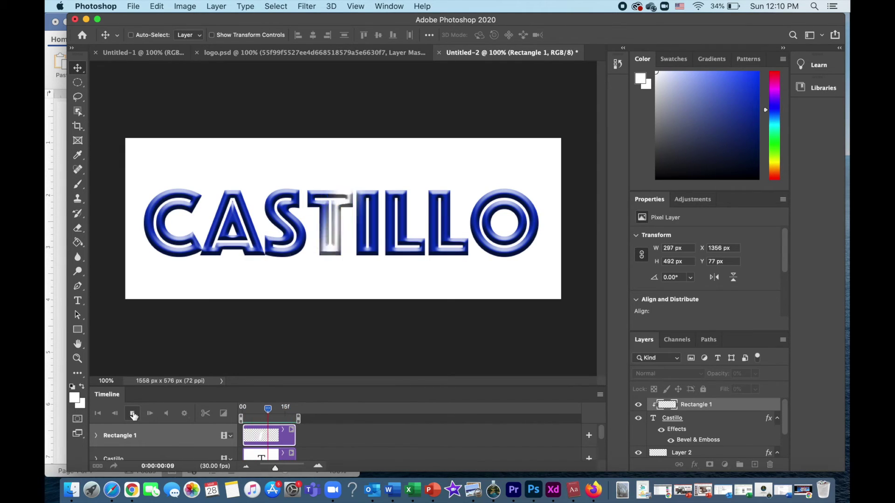
pyautogui.click(131, 415)
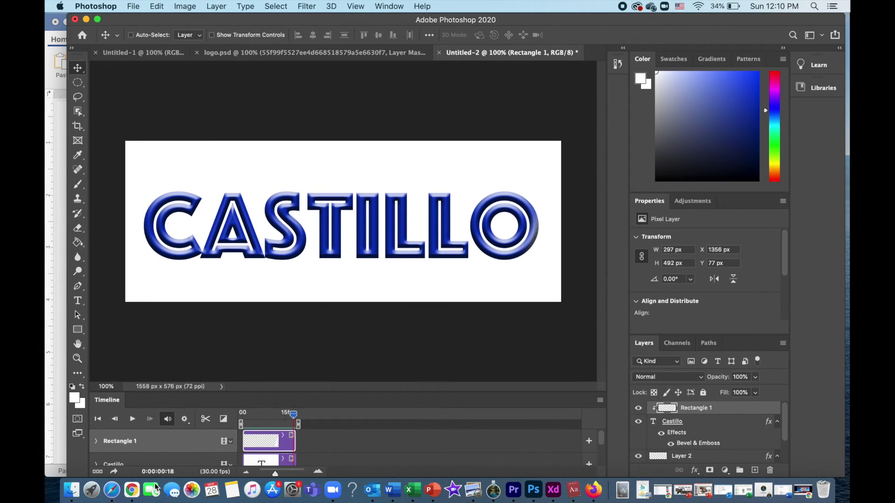
pyautogui.click(190, 358)
# - Save a copy of the animation on the computer as a GIF named animated shine in Creative Cloud Files, keeping the default GIF options
pyautogui.click(134, 6)
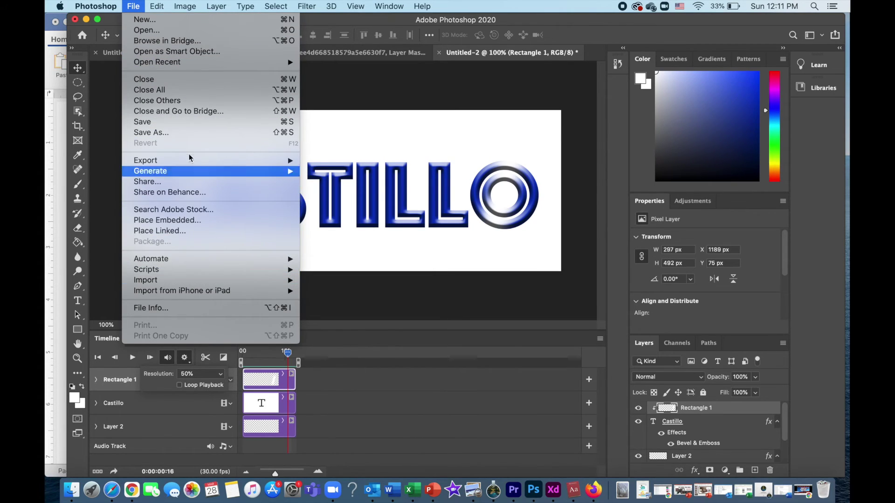
pyautogui.click(194, 132)
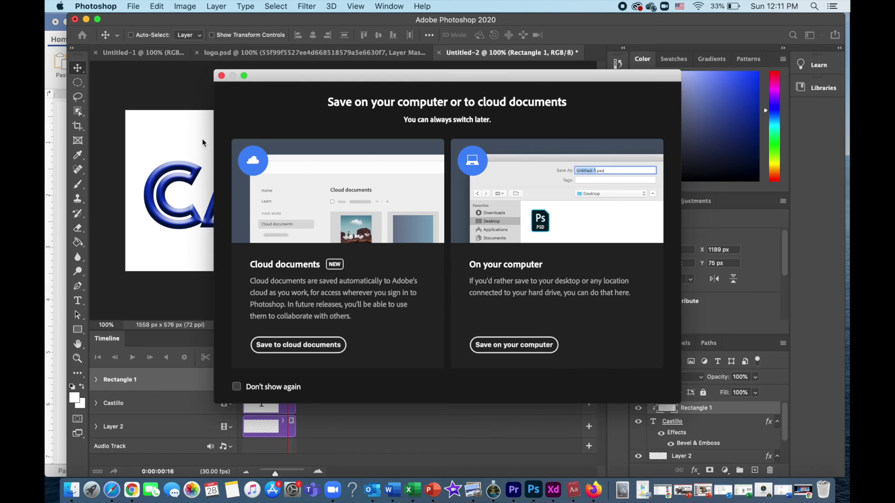
pyautogui.click(508, 346)
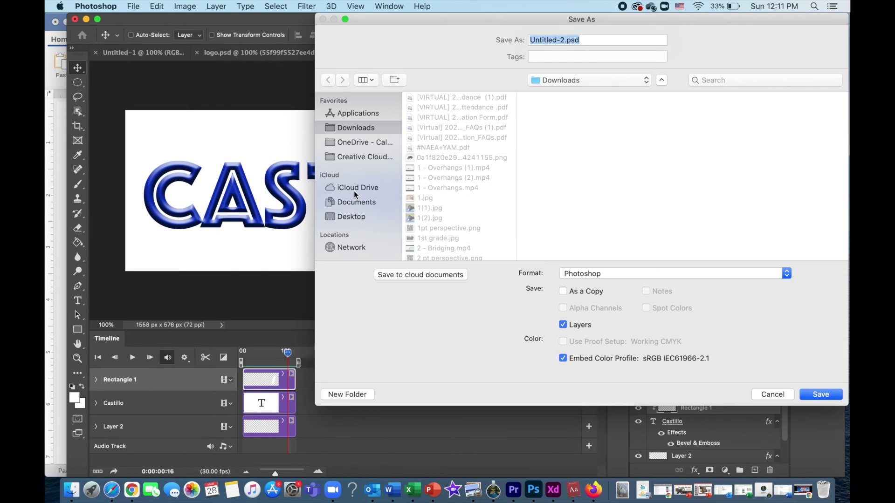
pyautogui.click(355, 157)
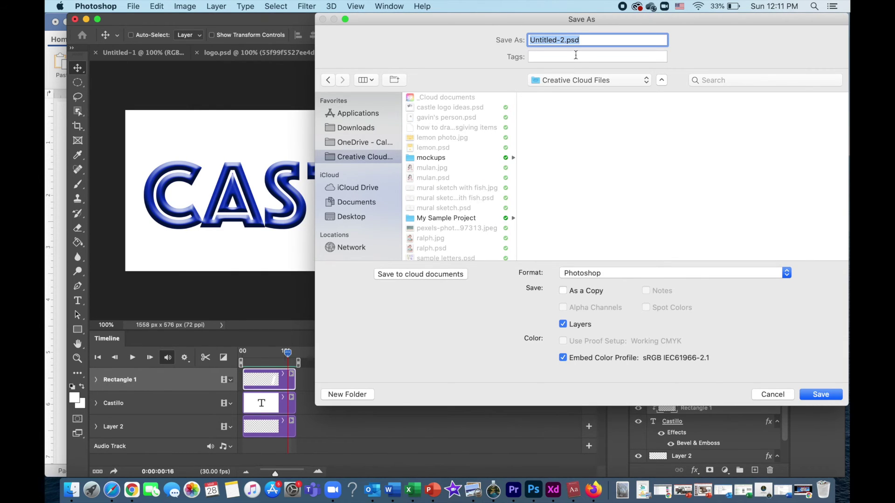
pyautogui.write('animated shine')
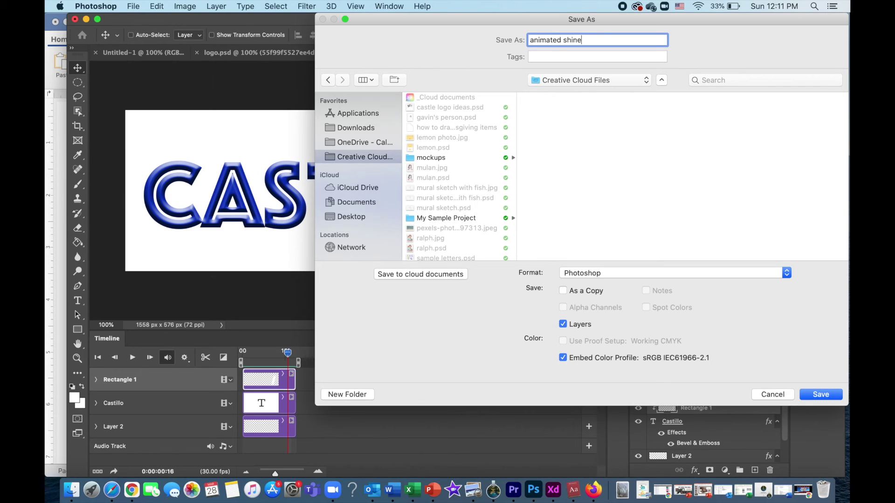
pyautogui.click(758, 274)
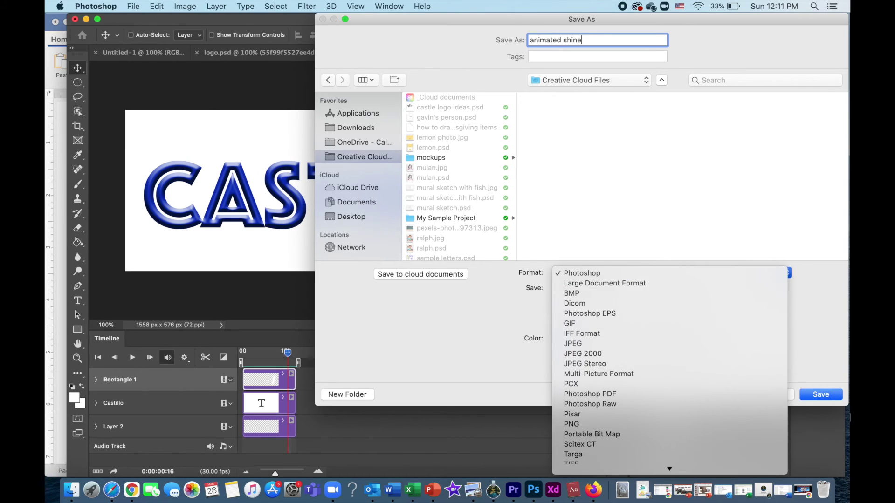
pyautogui.click(710, 322)
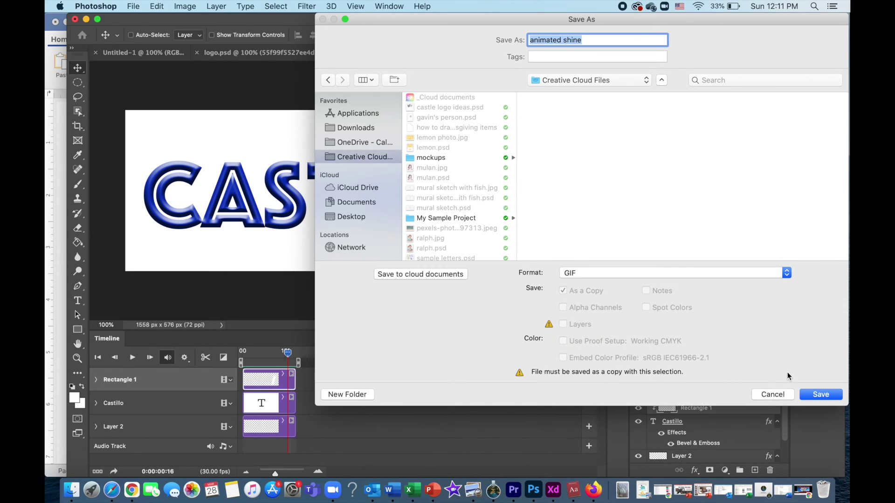
pyautogui.click(821, 396)
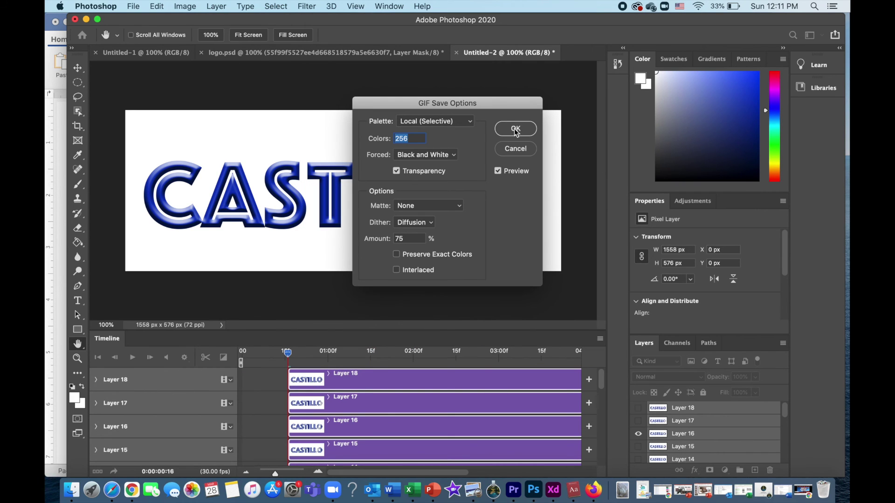
pyautogui.click(514, 130)
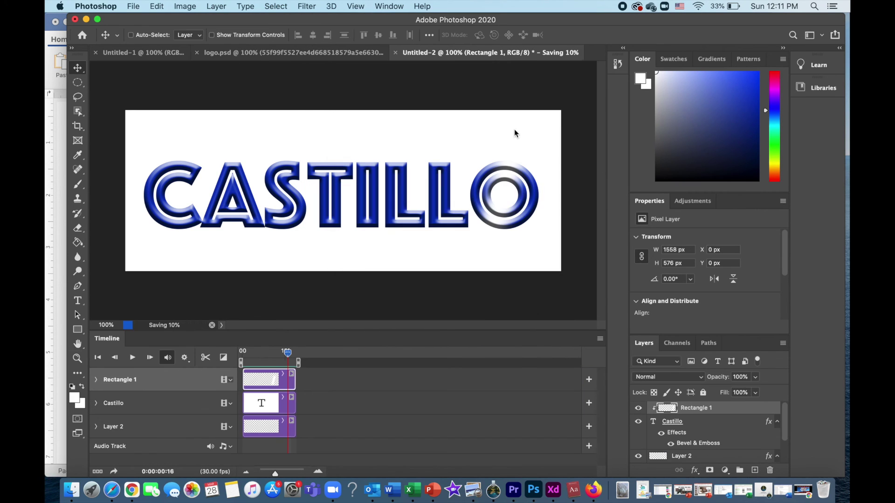
# - Switch to Finder, preview animated shine.gif from Creative Cloud Files in gallery view, and close the window
pyautogui.click(69, 493)
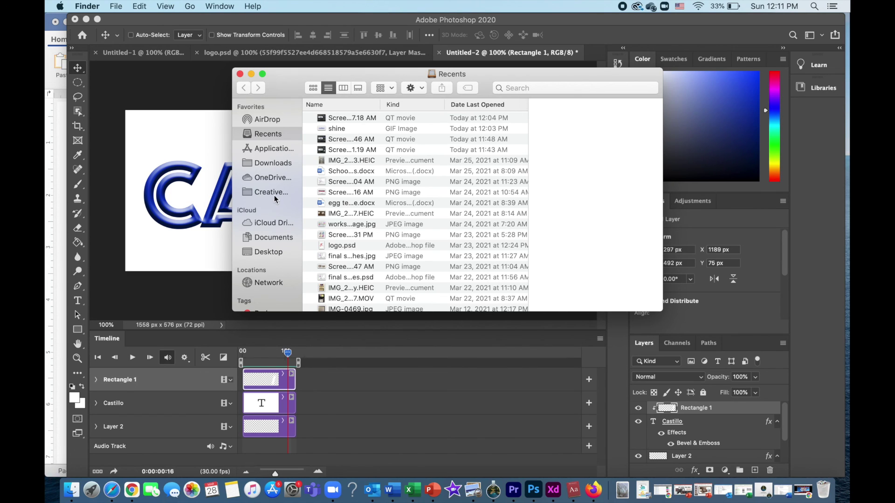
pyautogui.click(274, 195)
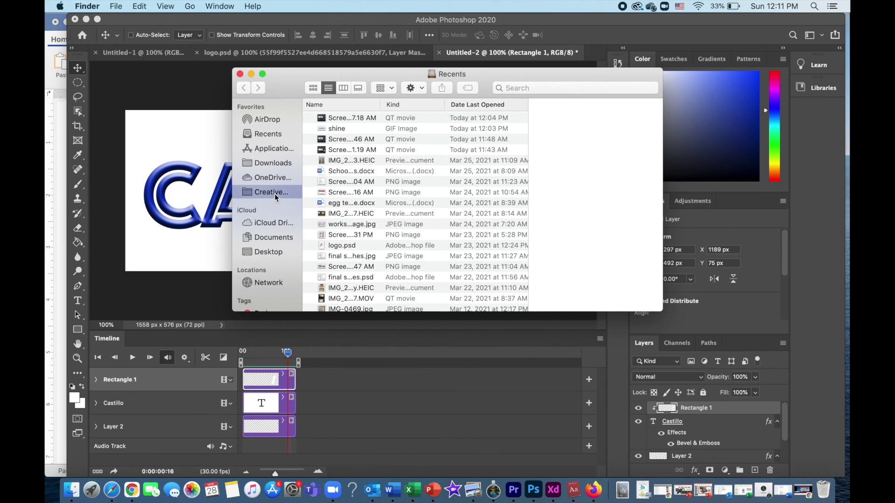
pyautogui.click(350, 129)
pyautogui.click(358, 87)
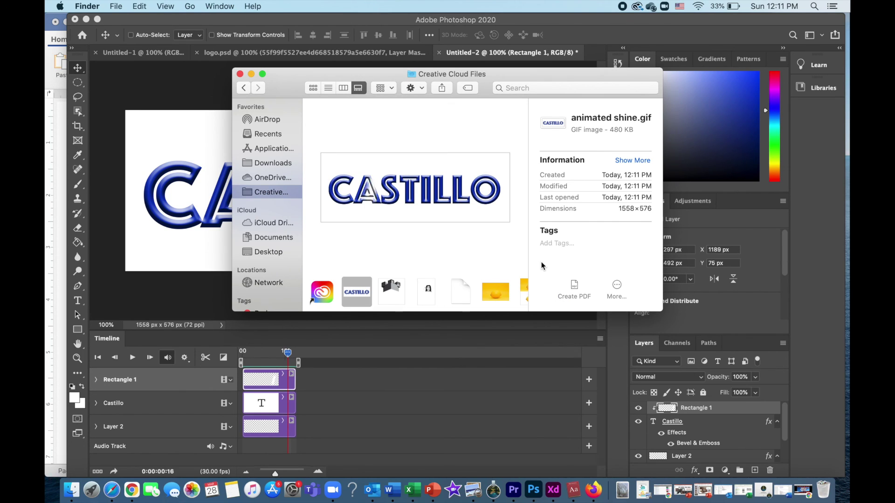
pyautogui.click(240, 74)
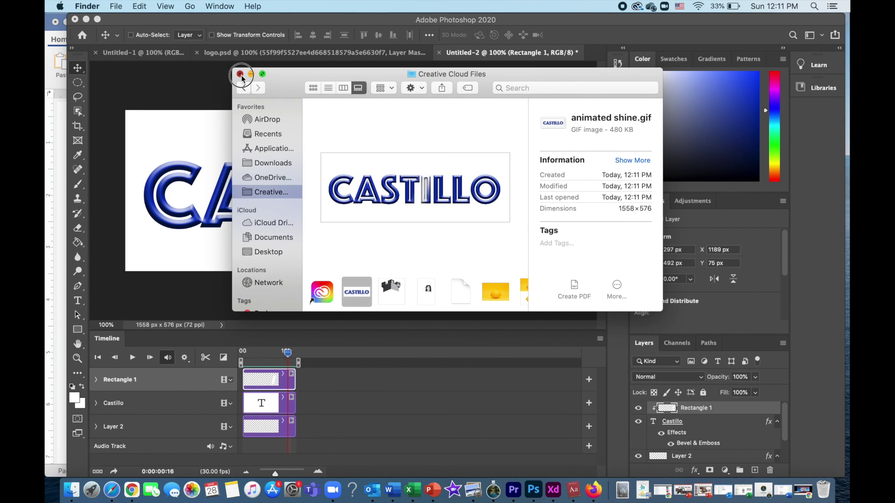